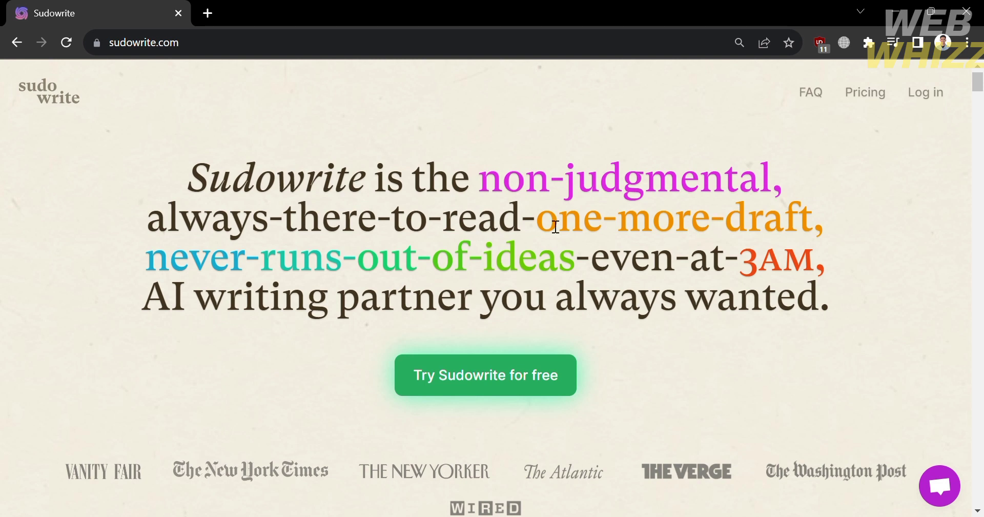
Look through the Sudowrite homepage's feature sections, originality explanations and founder information down to the footer, and return to the headline
scroll(356, 149, down, 2)
scroll(357, 152, up, 2)
scroll(463, 423, down, 12)
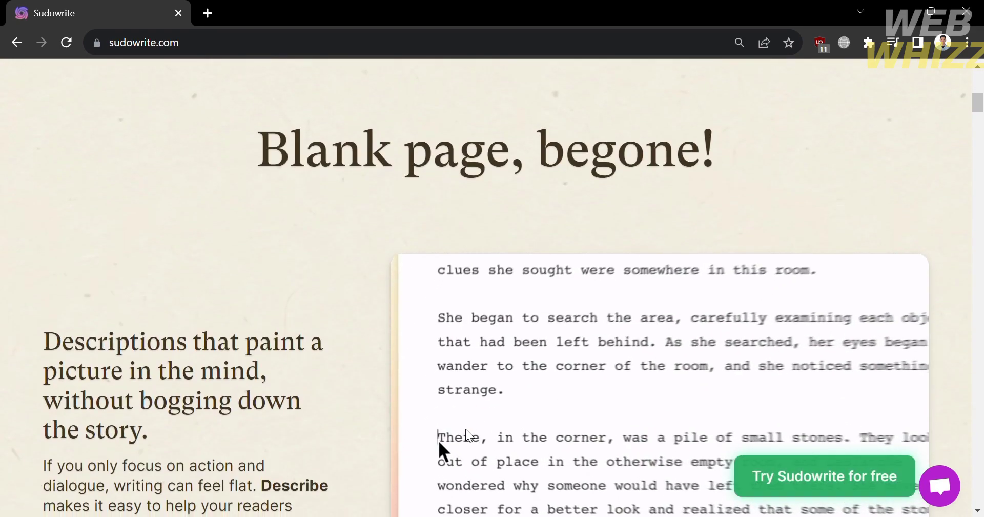
scroll(465, 428, down, 3)
scroll(150, 302, down, 10)
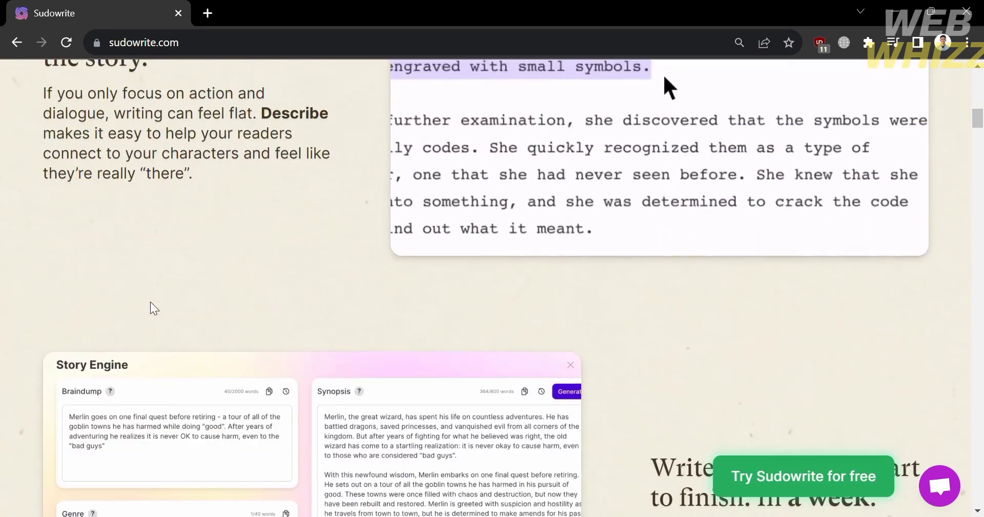
scroll(153, 307, down, 10)
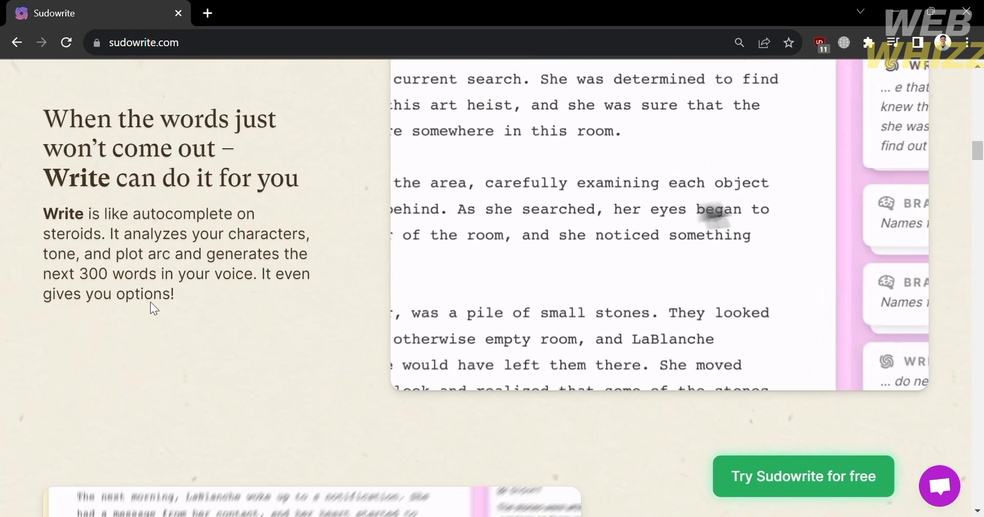
scroll(159, 309, up, 1)
scroll(154, 306, down, 12)
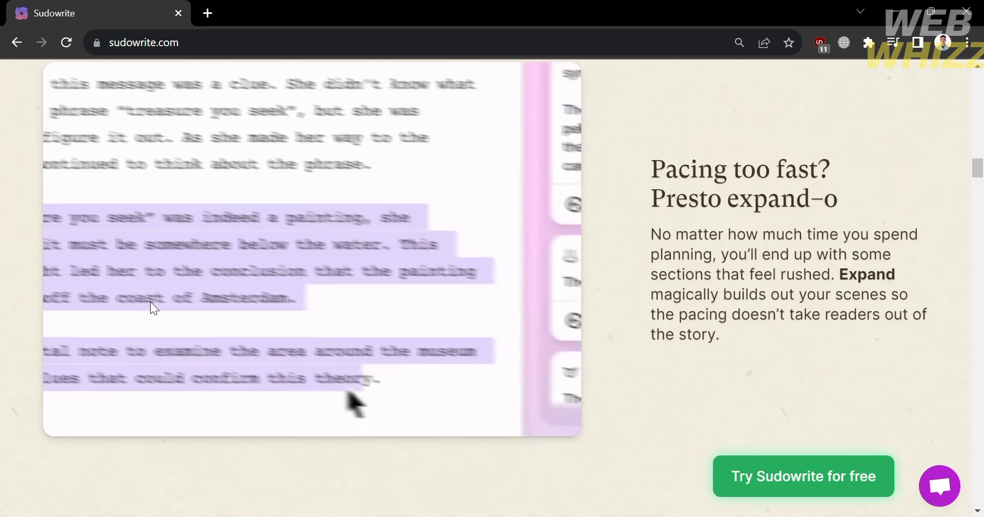
scroll(152, 308, down, 13)
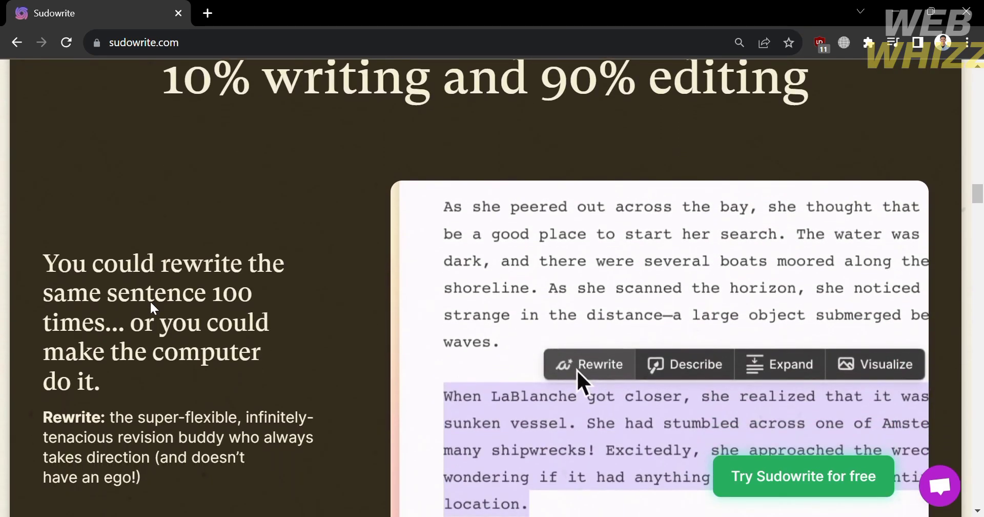
scroll(150, 308, down, 18)
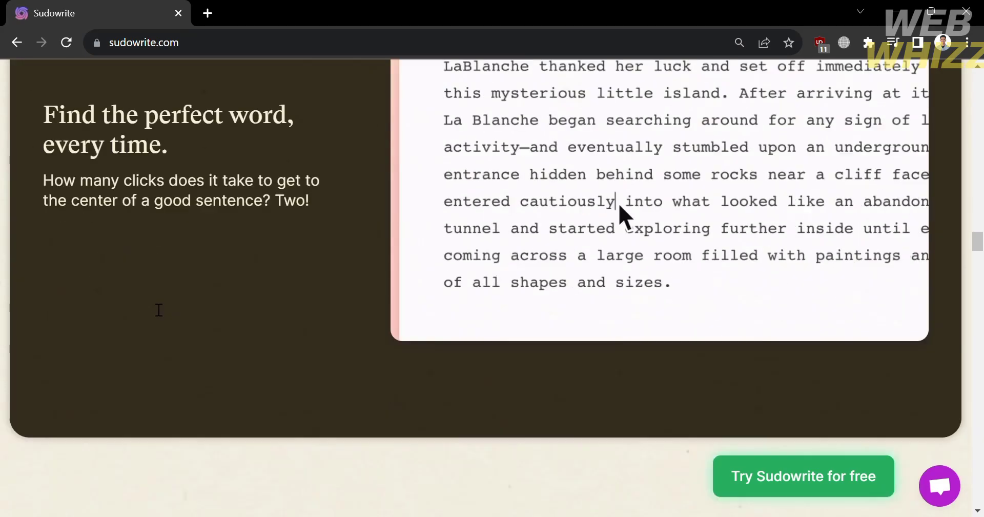
scroll(151, 303, down, 15)
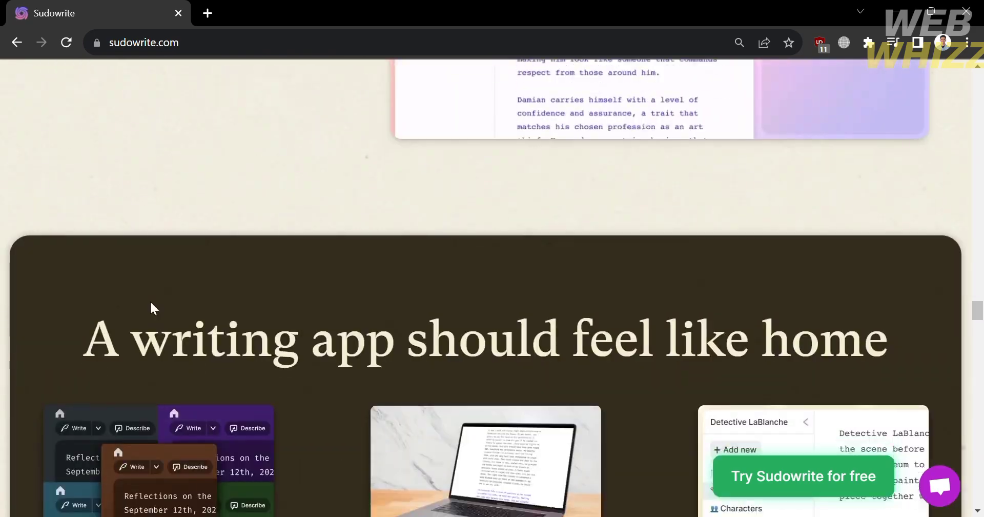
scroll(150, 302, down, 20)
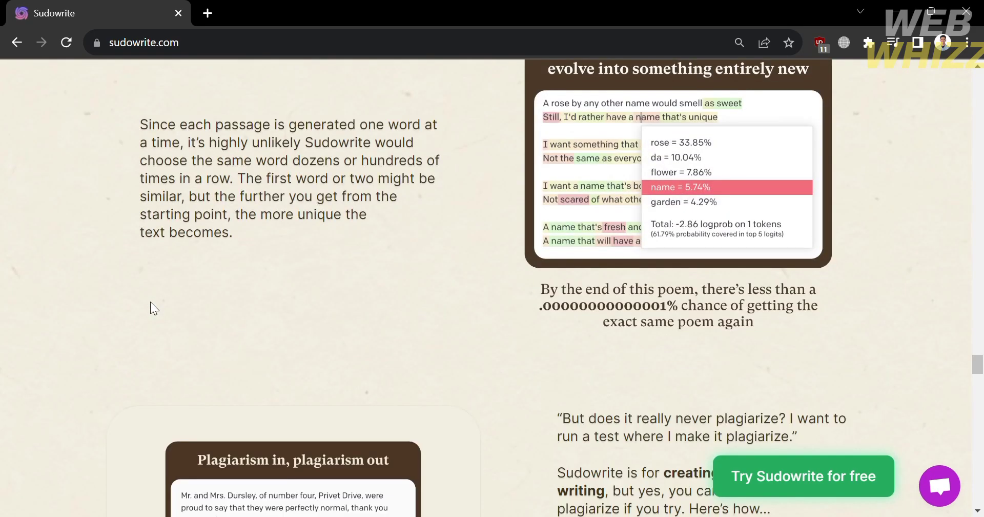
scroll(149, 301, up, 13)
scroll(151, 307, down, 15)
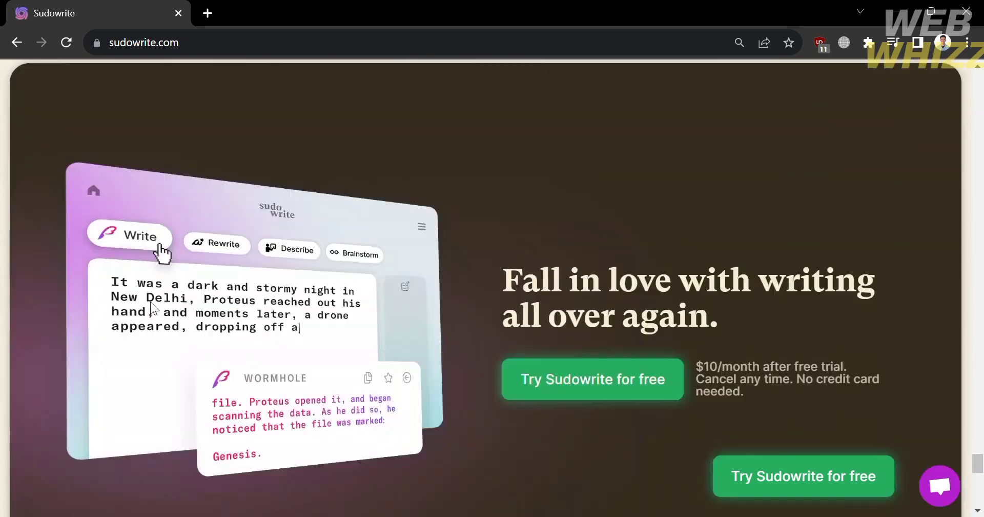
scroll(149, 301, down, 7)
scroll(149, 302, up, 3)
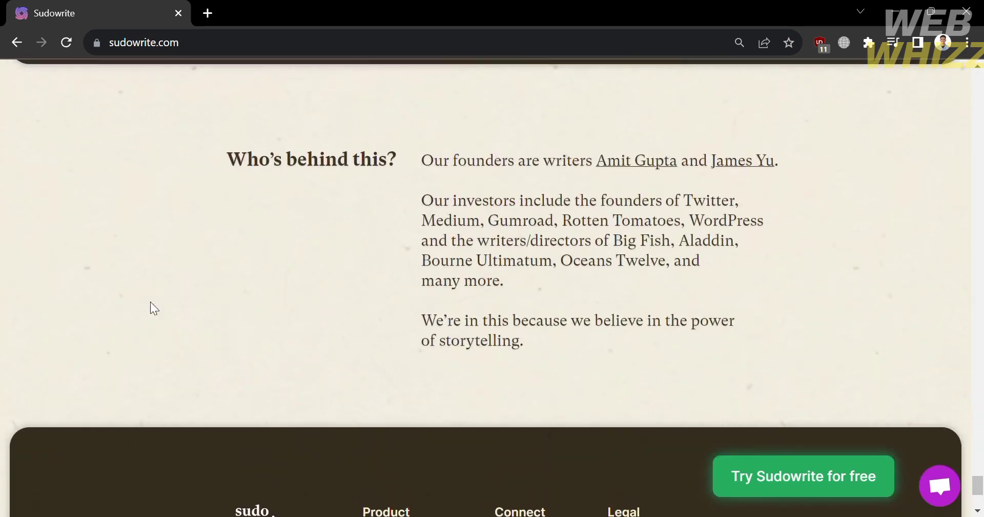
scroll(505, 161, down, 4)
scroll(499, 159, up, 20)
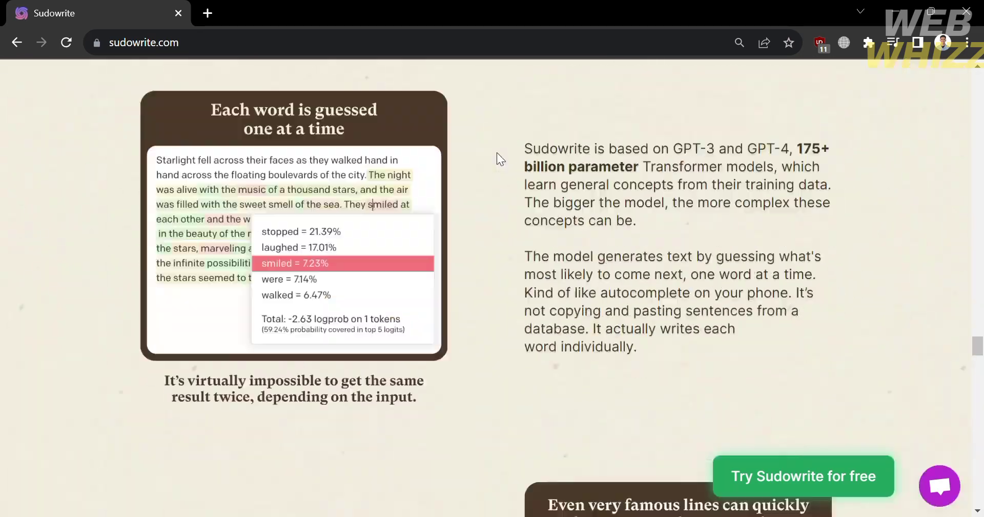
scroll(500, 158, up, 15)
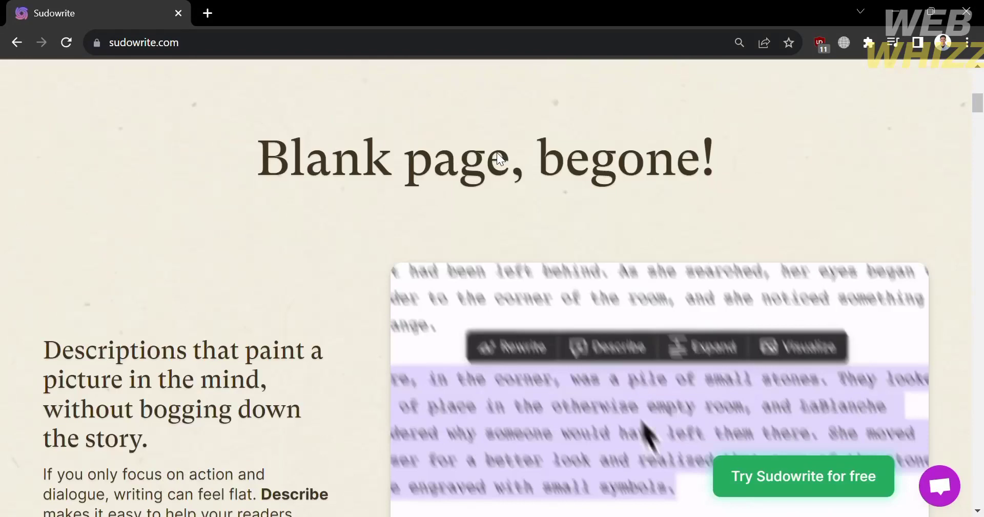
scroll(497, 153, up, 6)
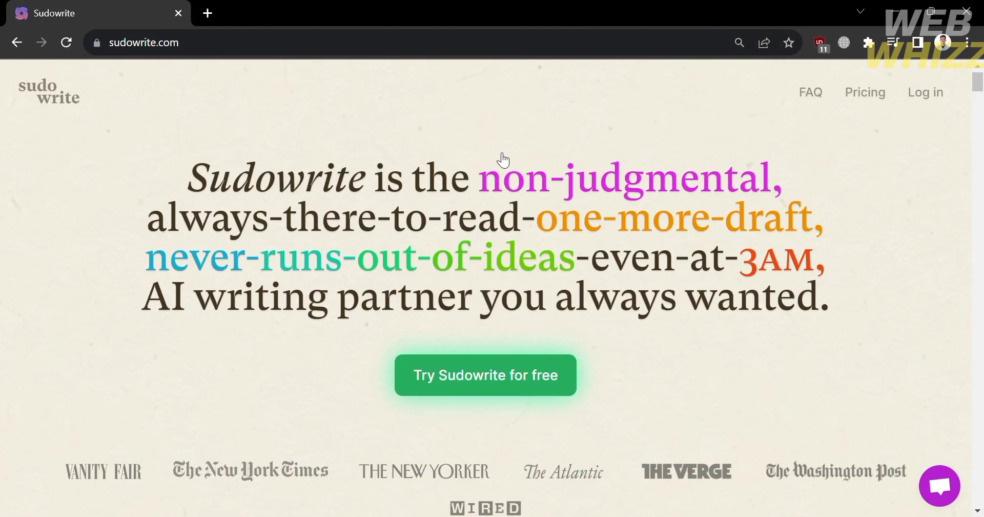
Open the pricing page and compare the prices and monthly AI word allowances of the Hobby & Student, Professional and Max plans
click(869, 100)
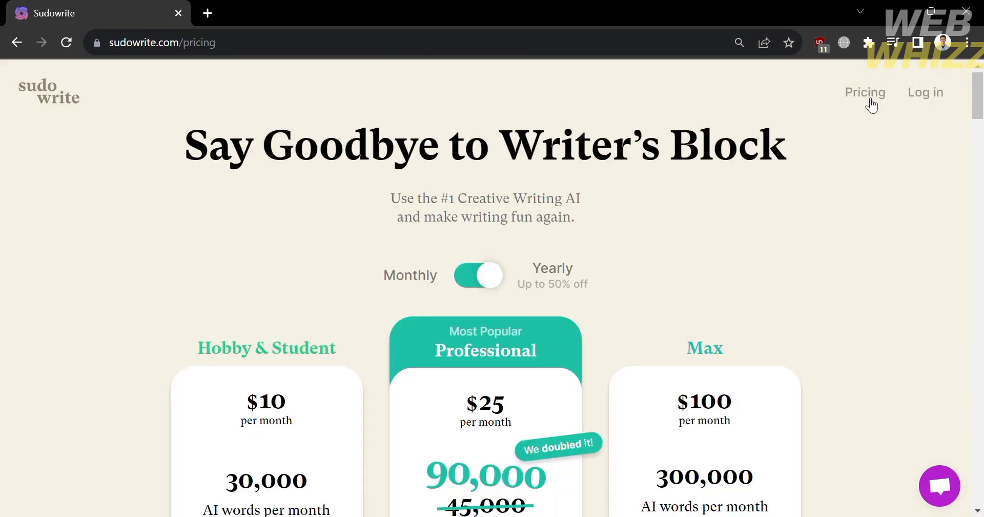
scroll(619, 310, down, 3)
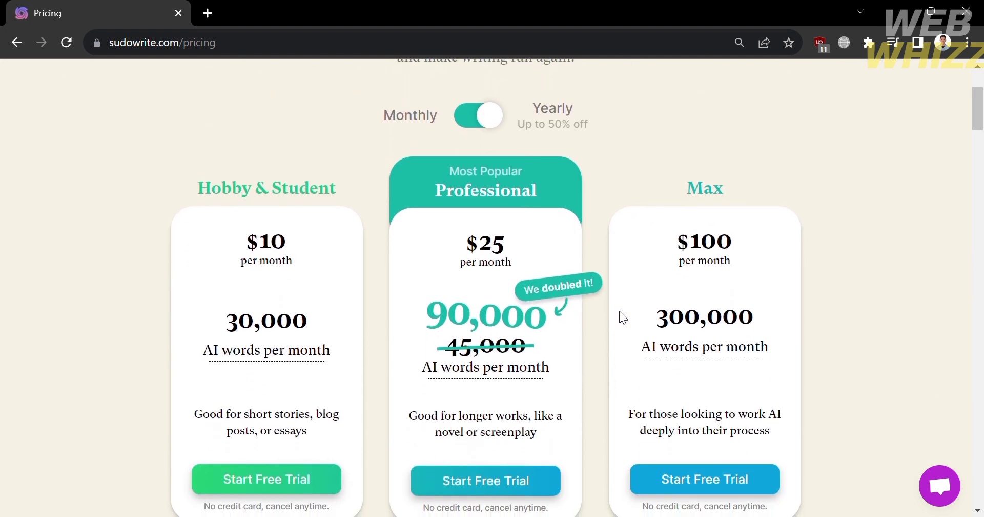
scroll(272, 418, up, 1)
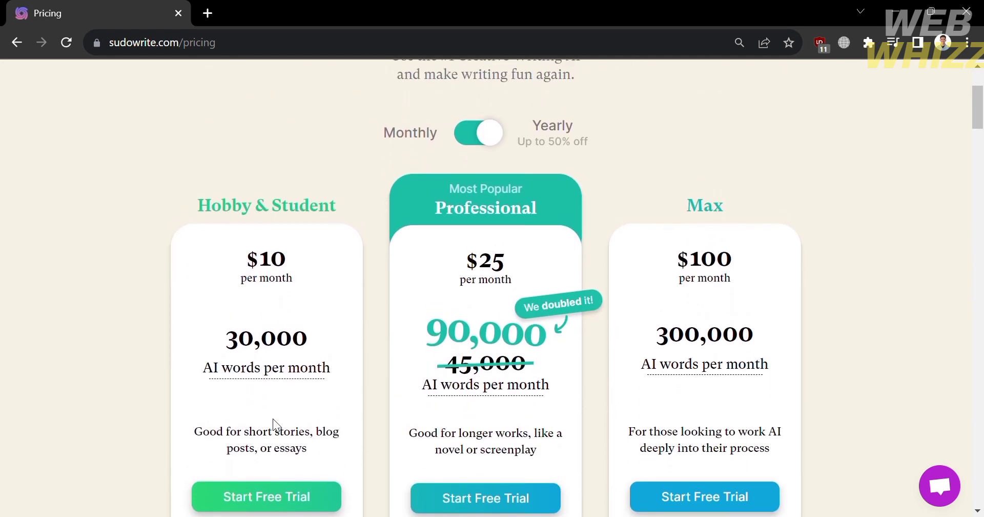
scroll(272, 418, down, 2)
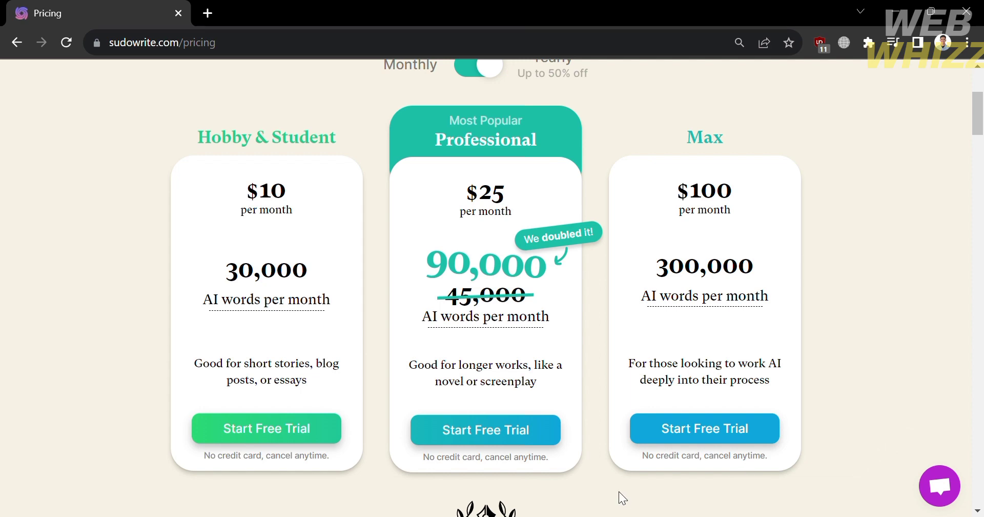
scroll(402, 398, down, 4)
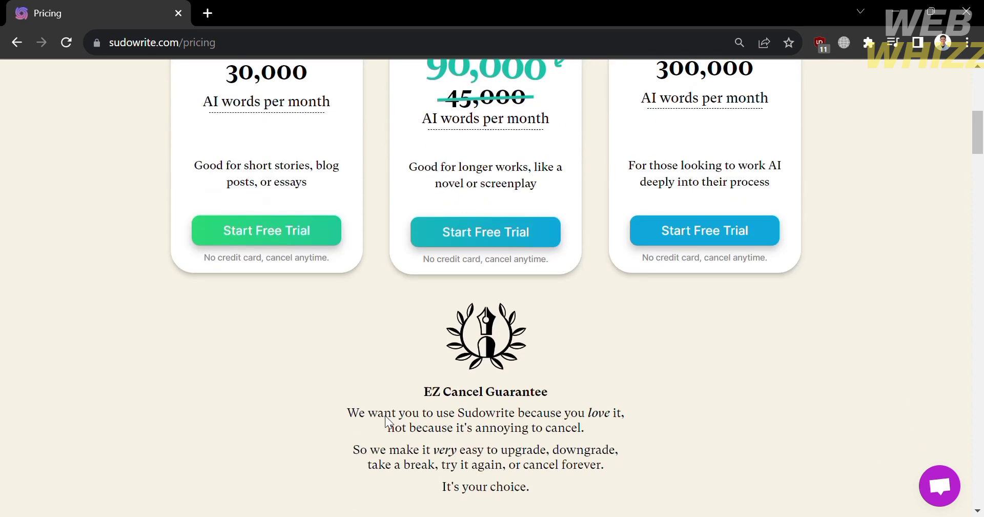
scroll(385, 415, up, 5)
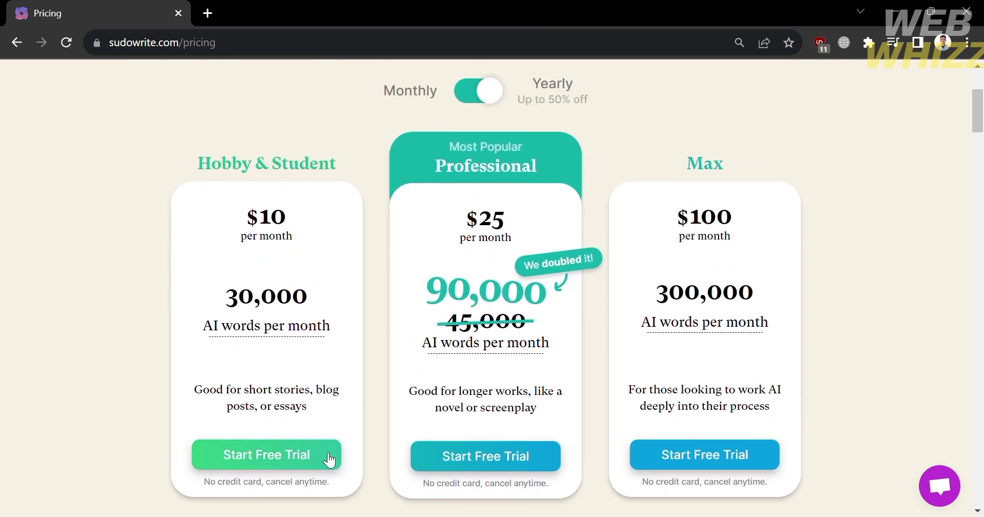
scroll(311, 469, up, 4)
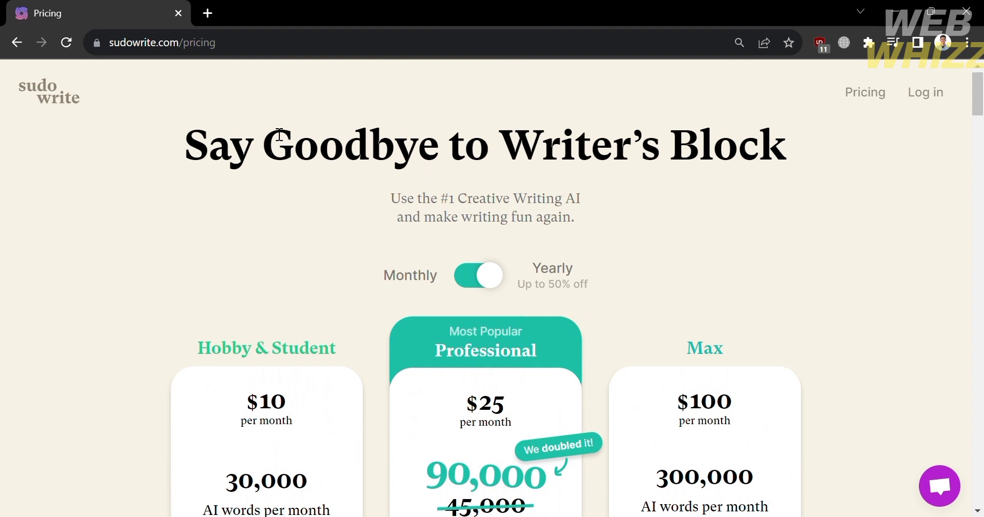
Return to the homepage and sign up for the free Sudowrite trial with a Google account
click(67, 97)
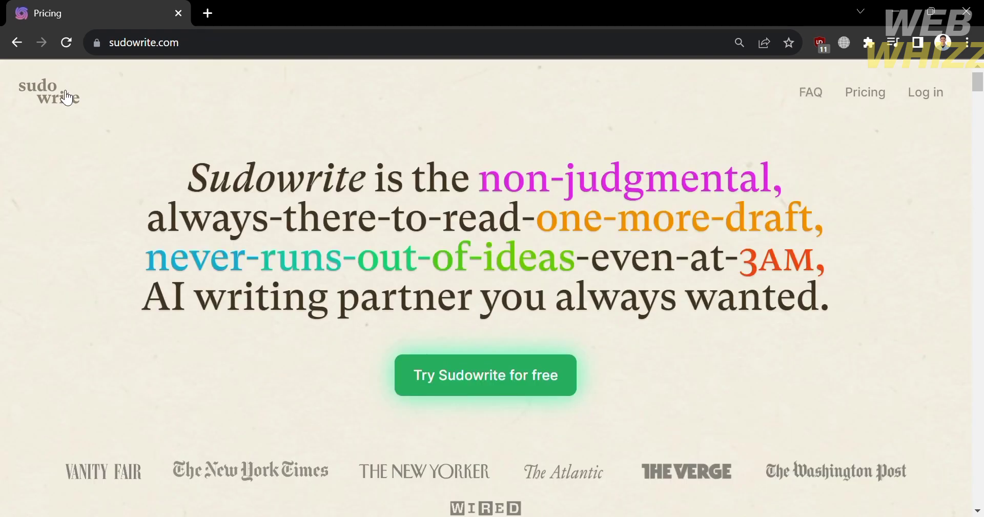
click(528, 380)
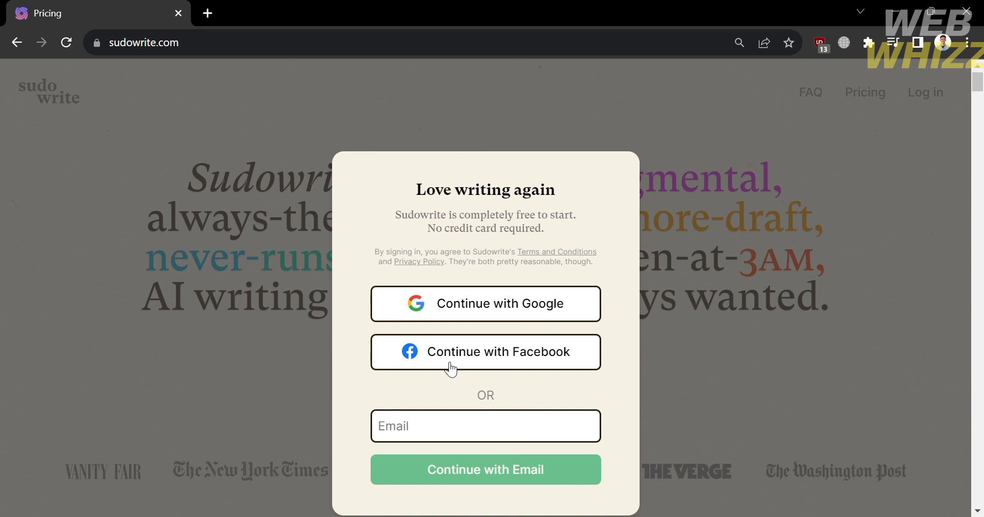
click(524, 443)
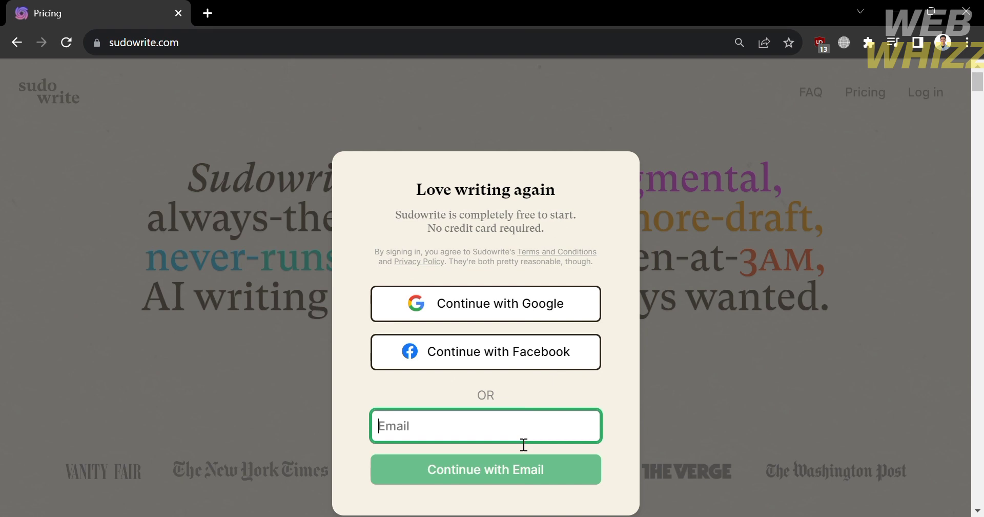
click(582, 315)
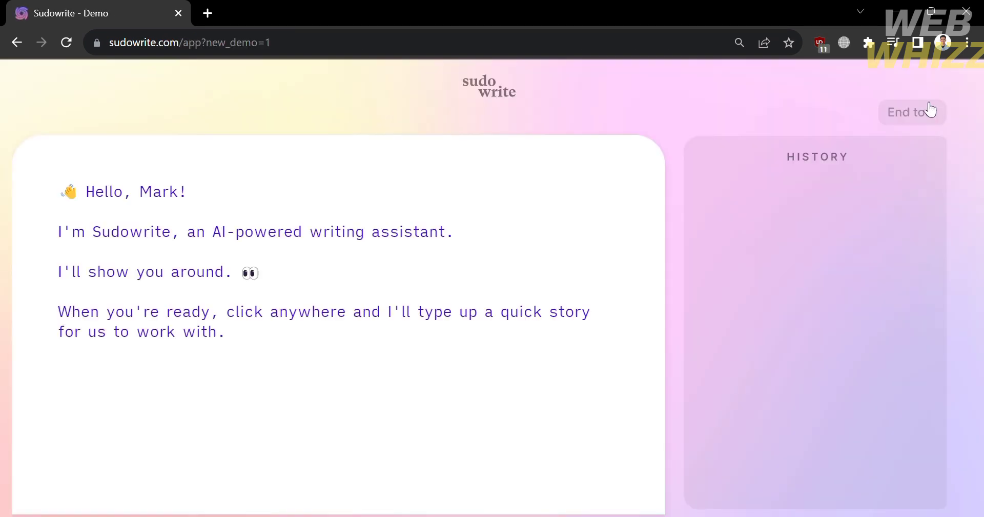
End the introductory tour and answer "Ads" to the survey question about where Sudowrite was heard of
click(925, 105)
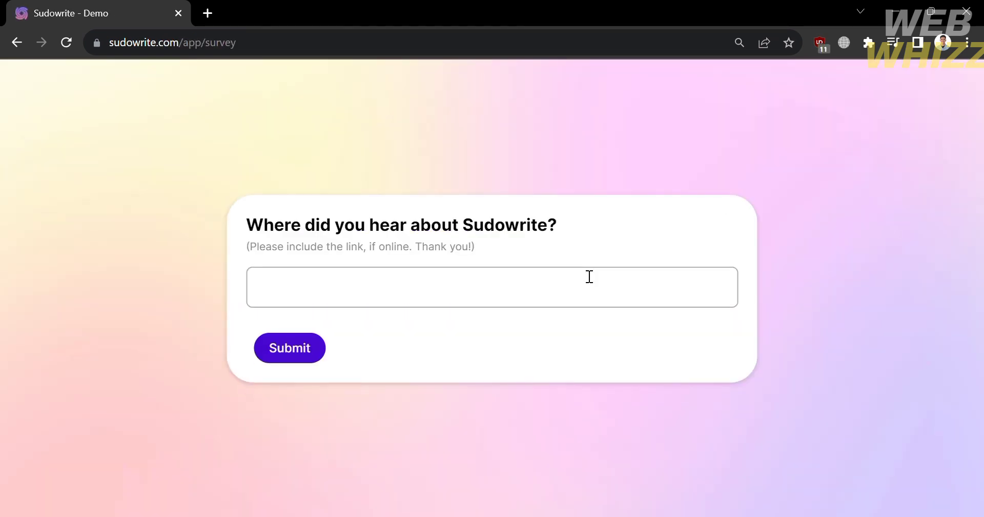
click(583, 293)
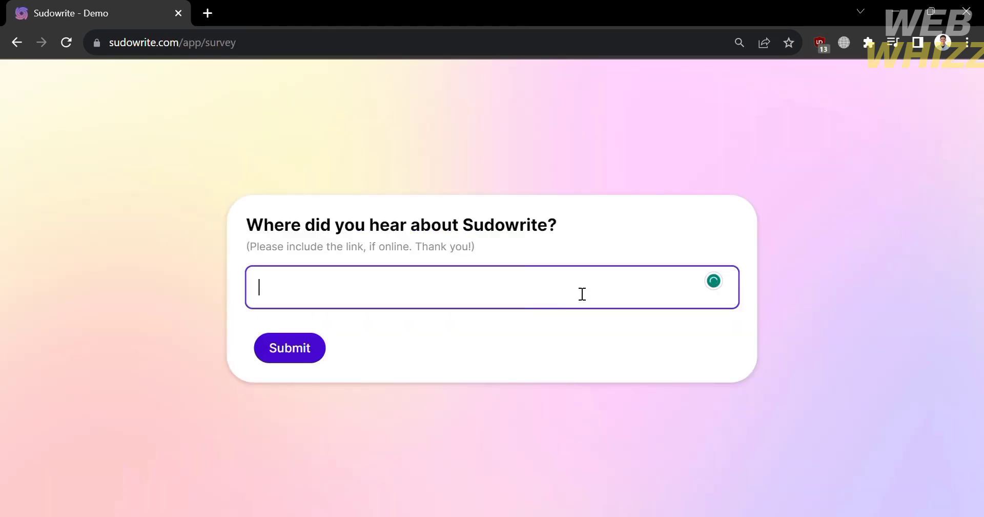
text(Ads)
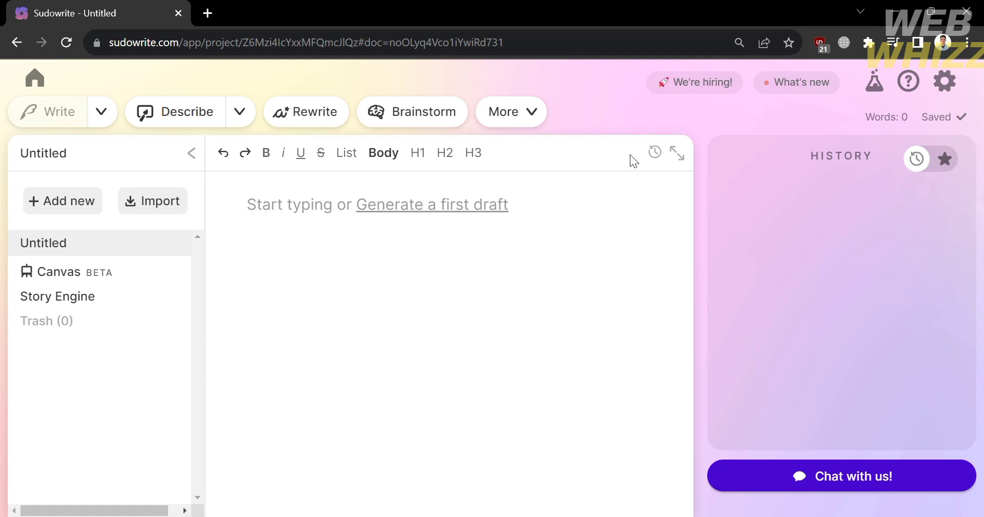
Collapse the untitled project's document list and try the expanded editor view
click(193, 155)
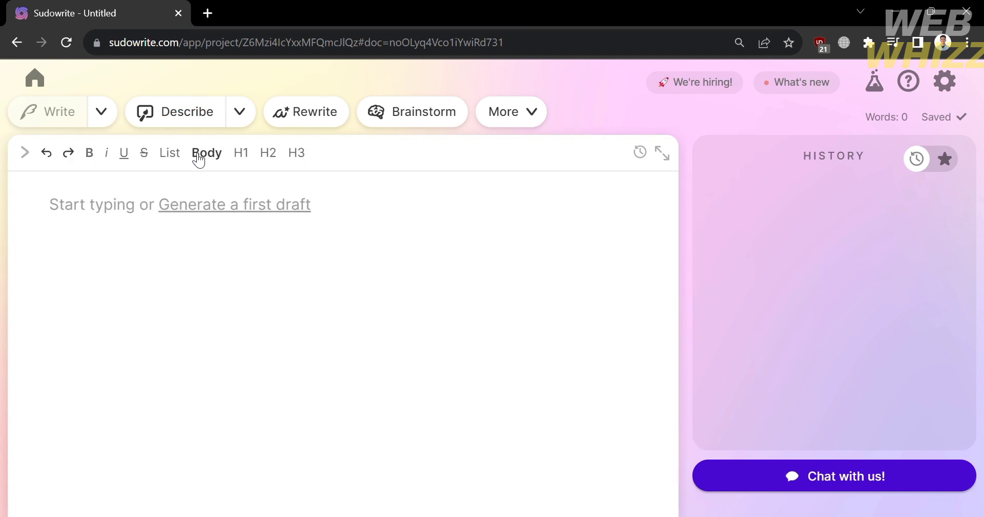
click(670, 154)
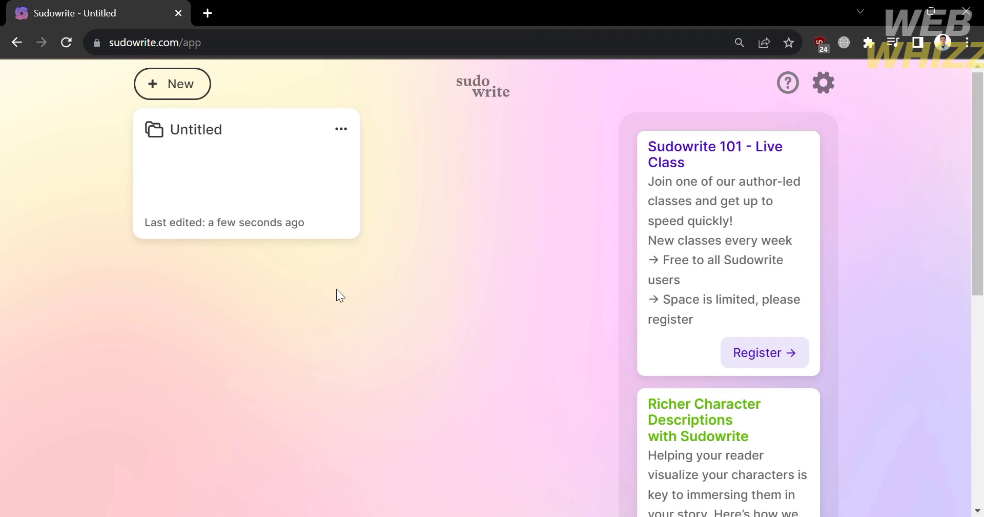
Create a new project and enter a near-future premise about a brilliant young hacker preventing a global cyber catastrophe and uncovering a mysterious digital entity
scroll(773, 355, down, 8)
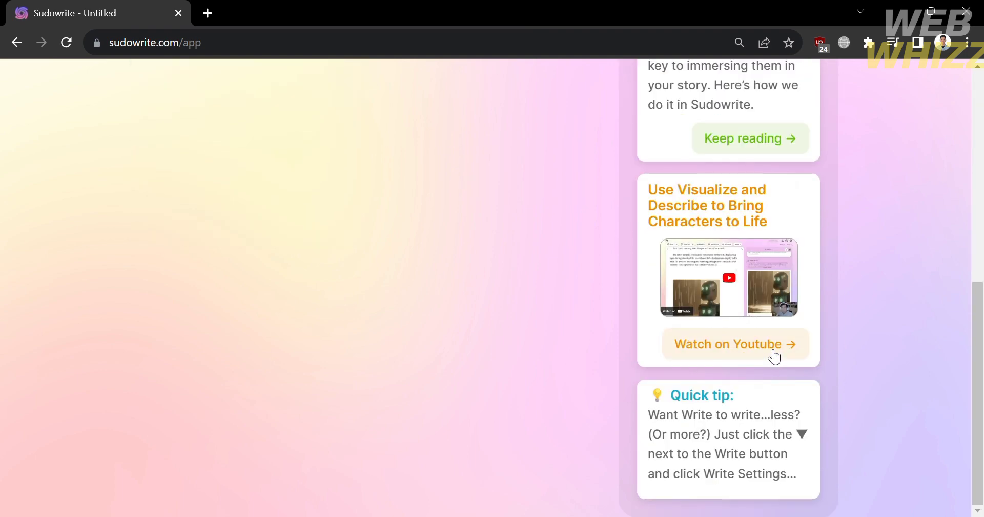
scroll(774, 356, up, 8)
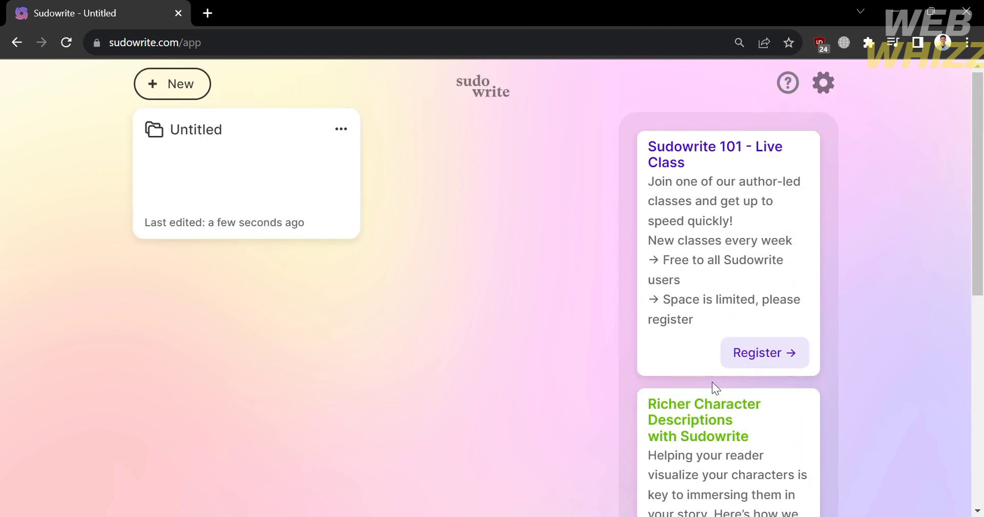
scroll(710, 415, down, 8)
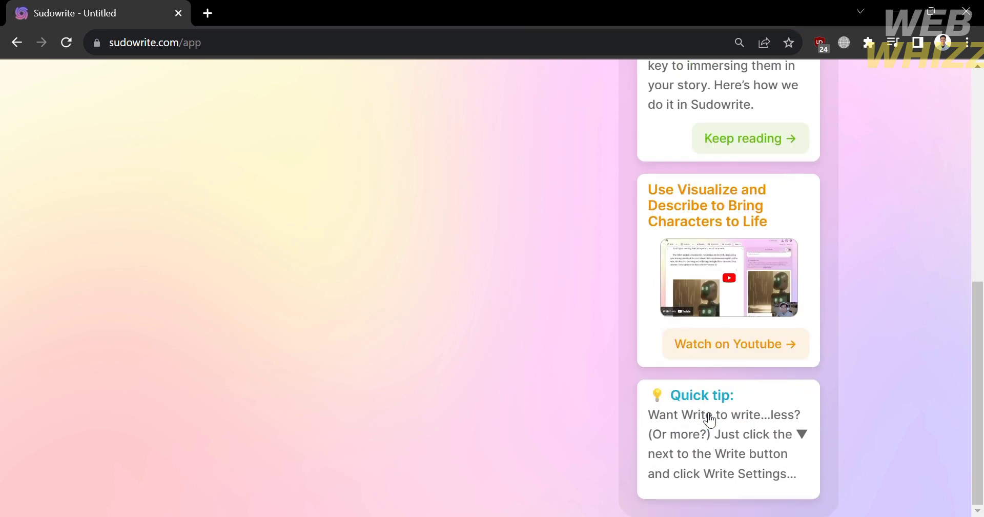
scroll(710, 421, up, 8)
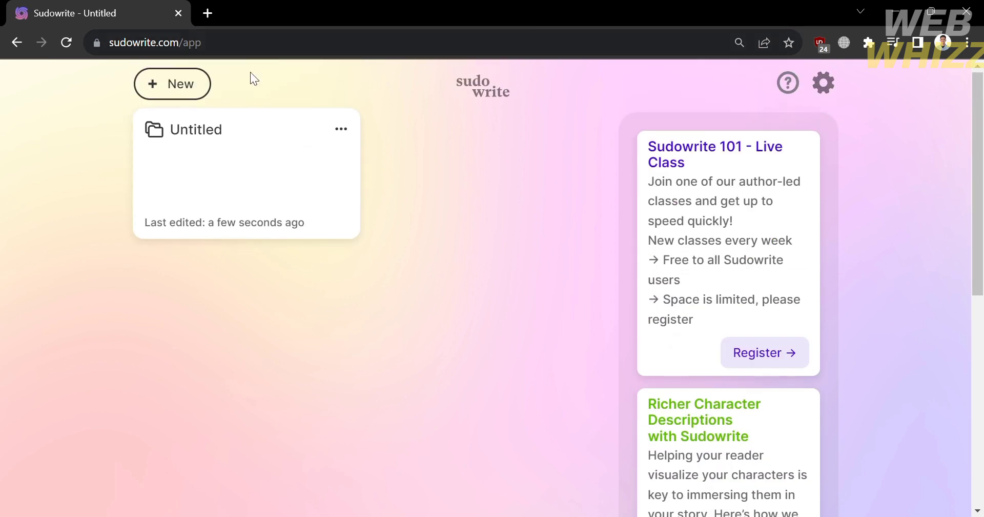
click(189, 87)
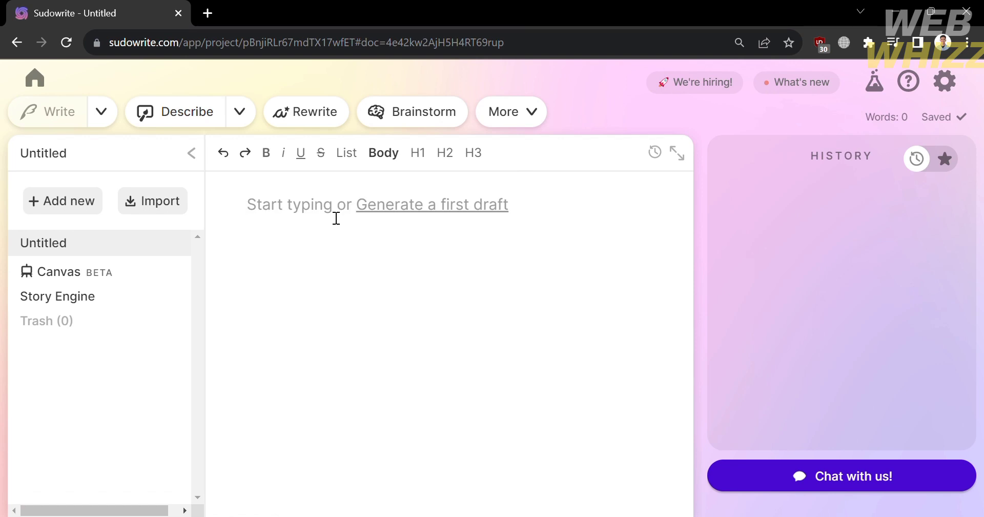
text(In a near-future world, where advanced AI and virtual reality are seamlessly integrated, a brilliant young hacker must race against time to prevent a global cyber catastrophe and uncover the truth behind a mysterious digital entity that threatens humanity's existence.)
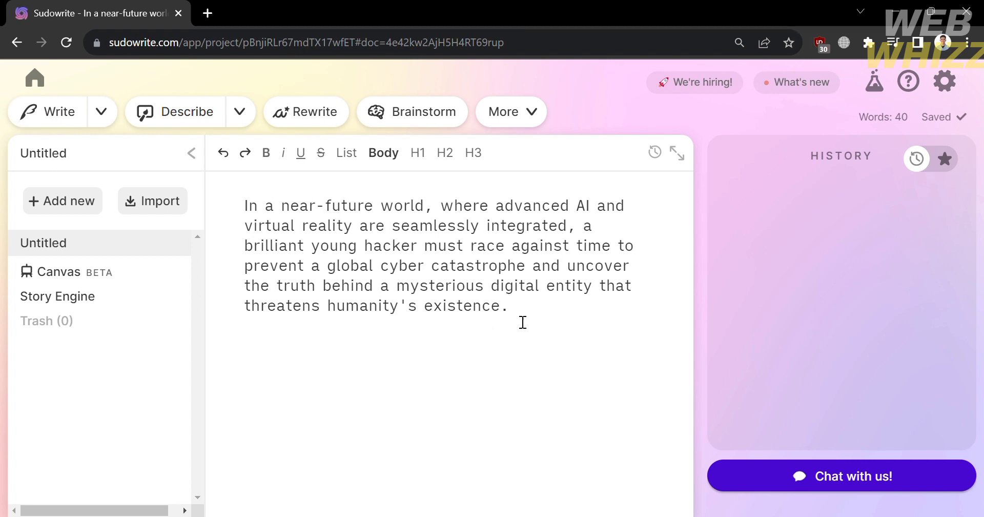
Make the whole story premise paragraph bold
drag(521, 322, 548, 315)
click(248, 204)
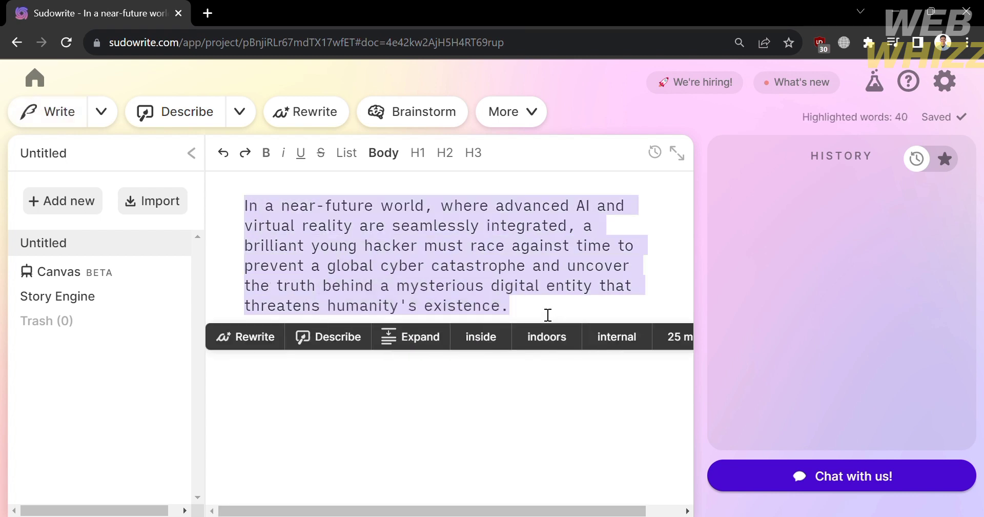
click(272, 153)
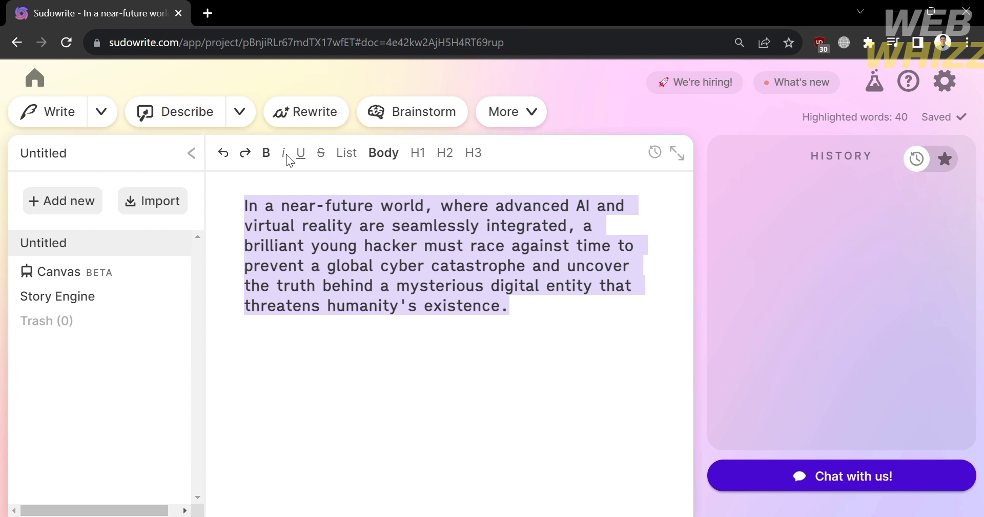
Try italic and underline formatting on the premise paragraph, removing each one again
click(286, 154)
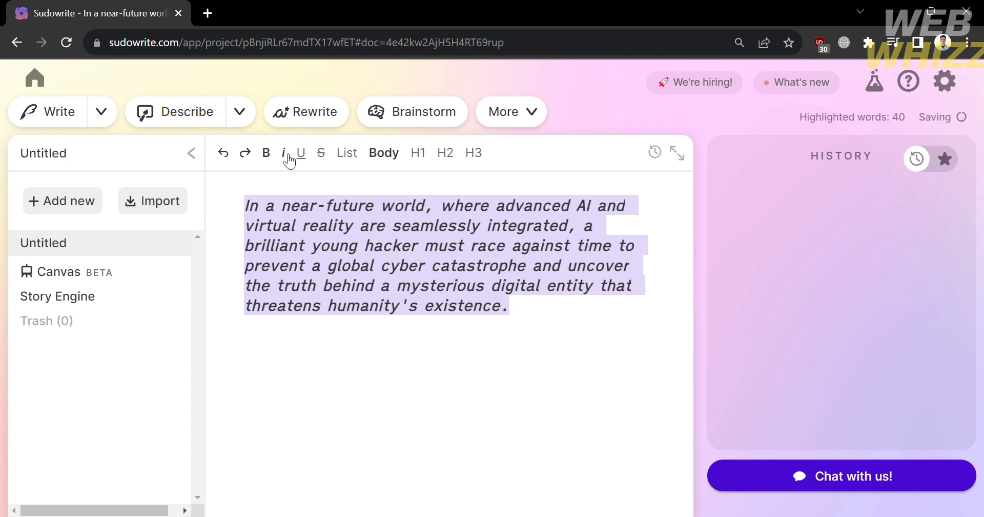
click(286, 154)
click(303, 154)
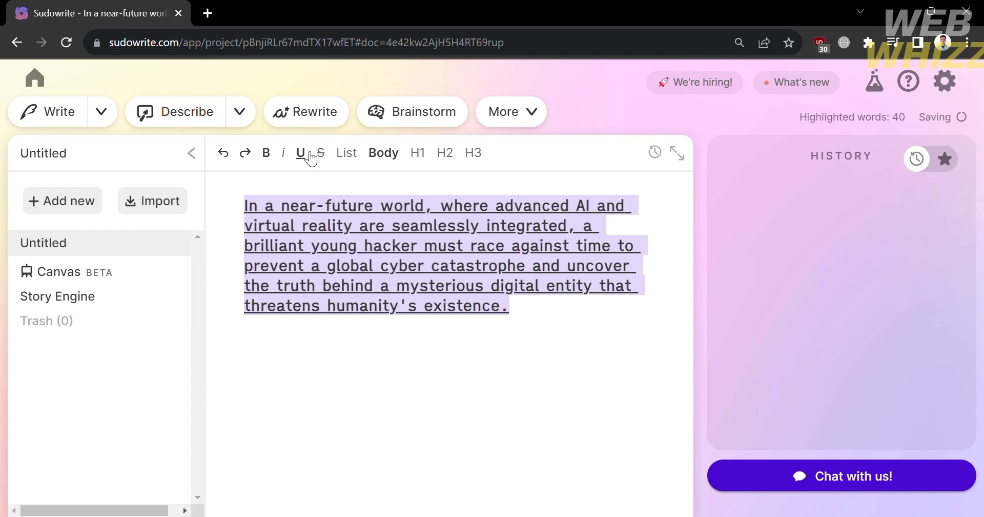
click(310, 158)
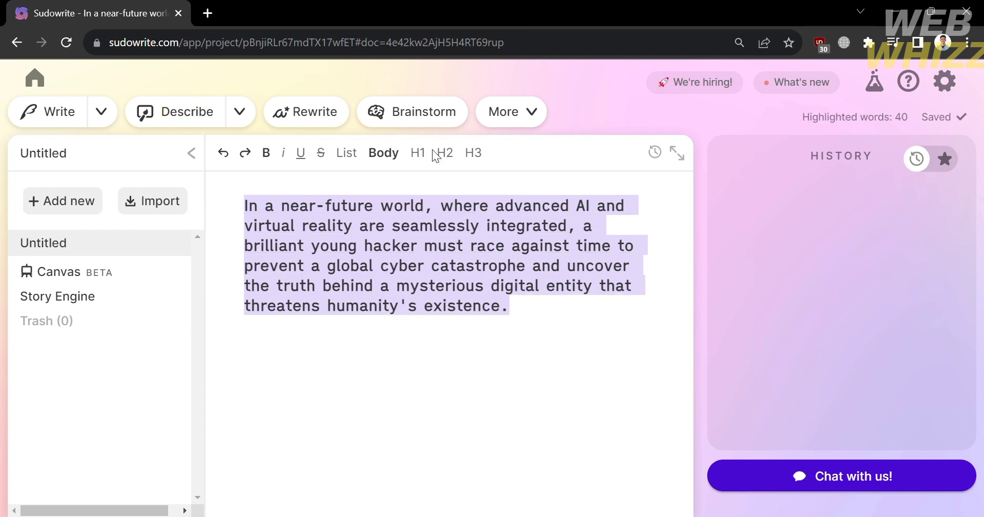
click(439, 346)
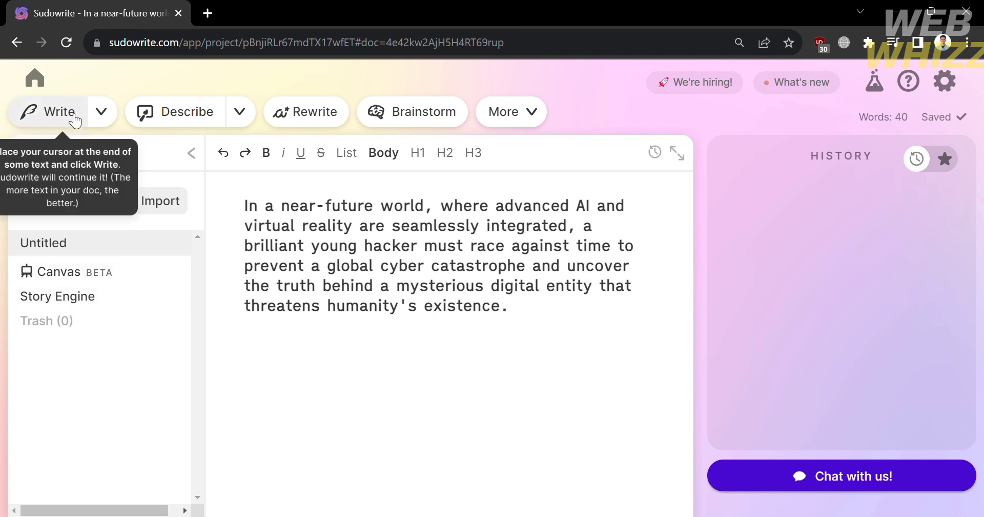
Enable suggestions in the Guided Write mode, and switch Write to Tone Shift with the Ominous tone
click(102, 112)
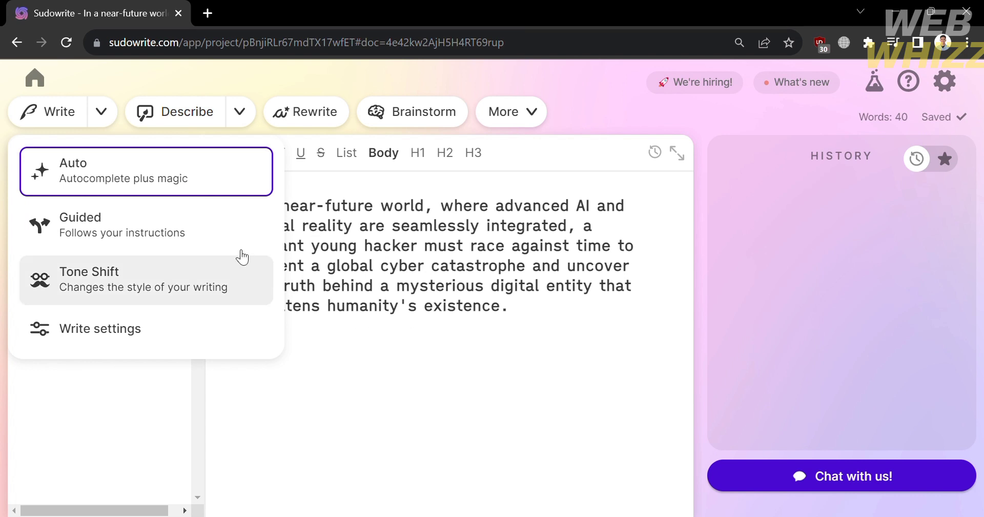
click(230, 240)
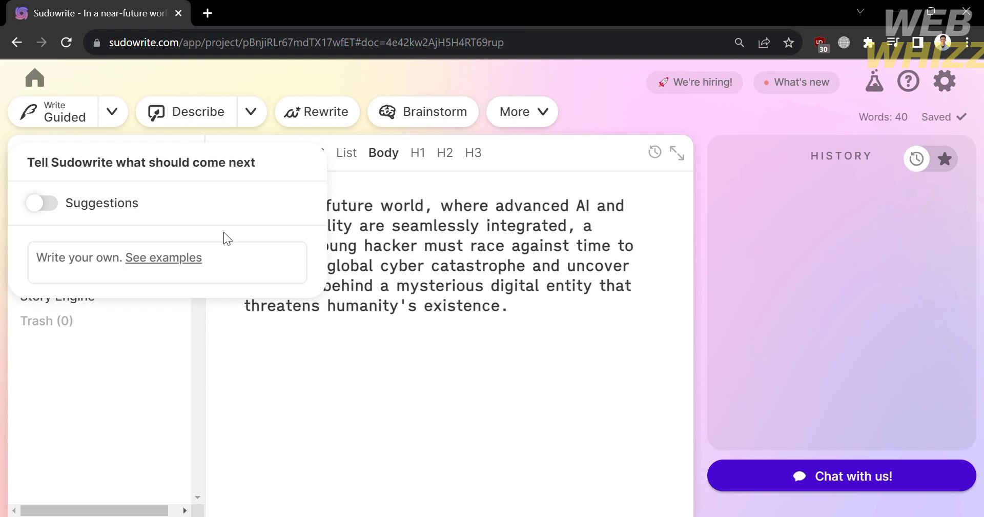
click(46, 203)
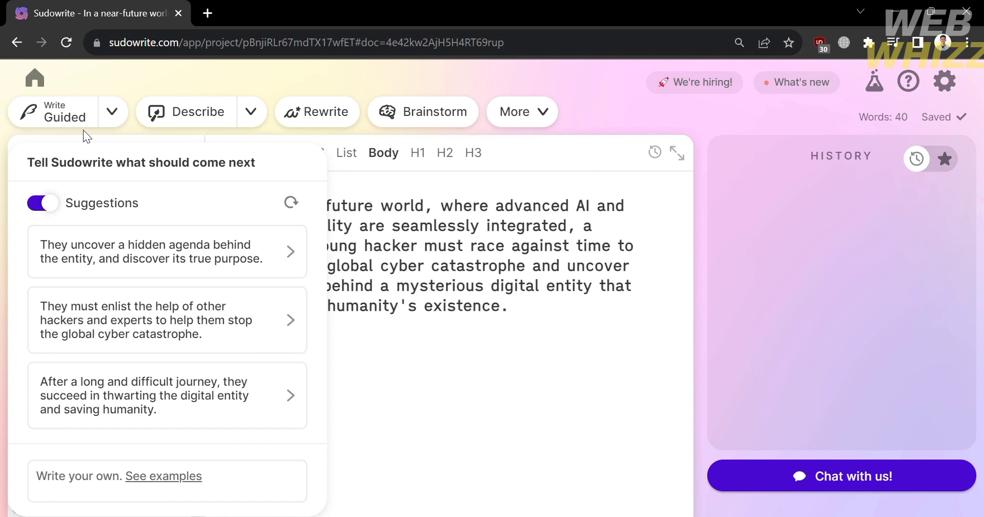
click(119, 122)
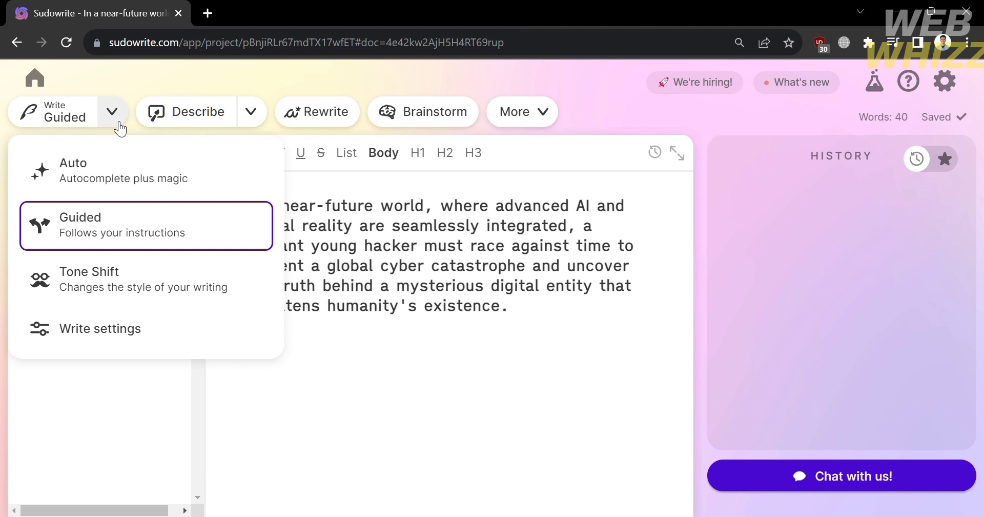
click(144, 285)
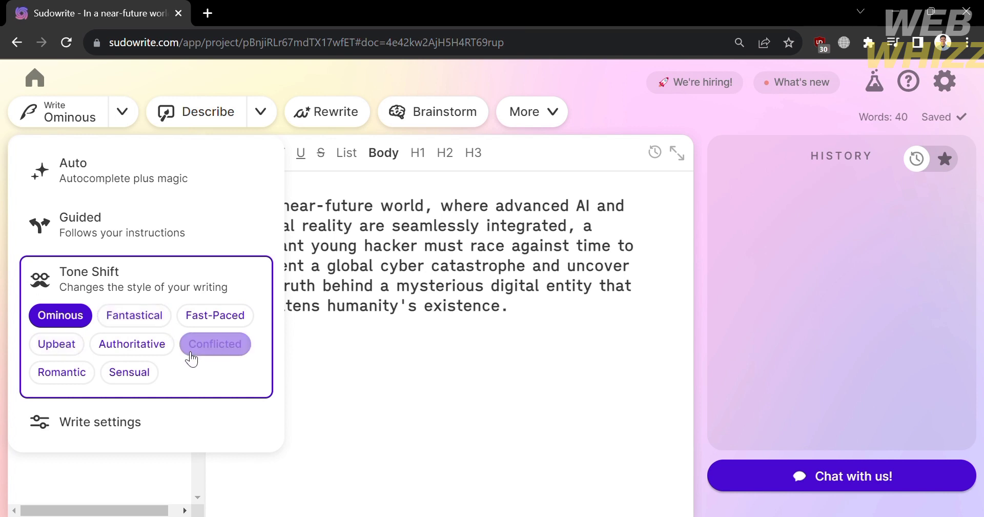
Configure the Write settings to generate 3 cards of ~200 words each
click(247, 418)
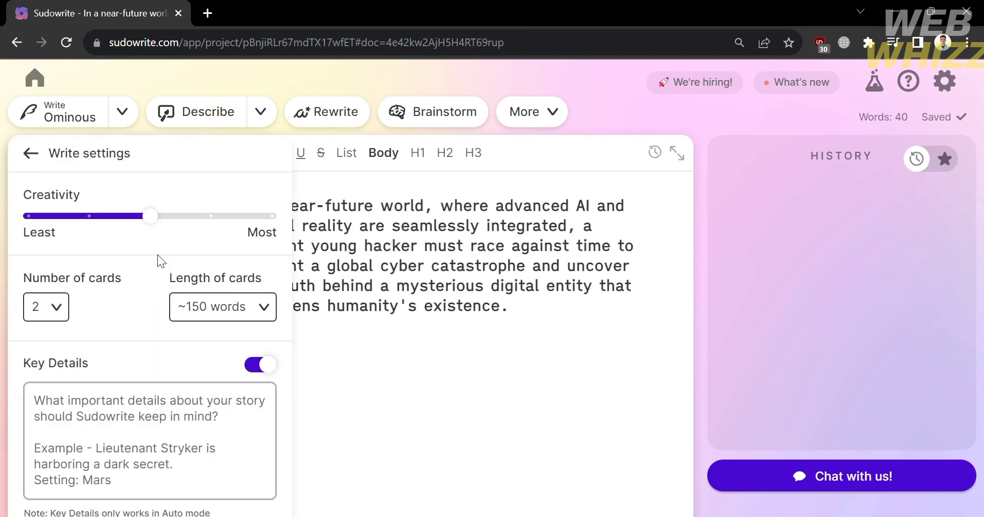
mouse_move(157, 229)
mouse_down()
mouse_move(211, 215)
mouse_move(241, 222)
mouse_move(127, 203)
mouse_move(63, 213)
mouse_move(152, 229)
mouse_up()
click(60, 309)
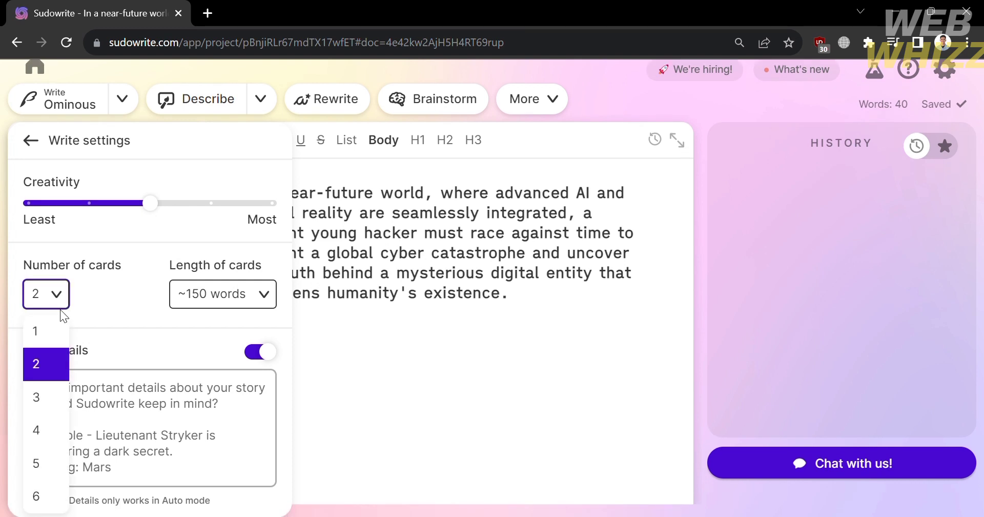
click(39, 410)
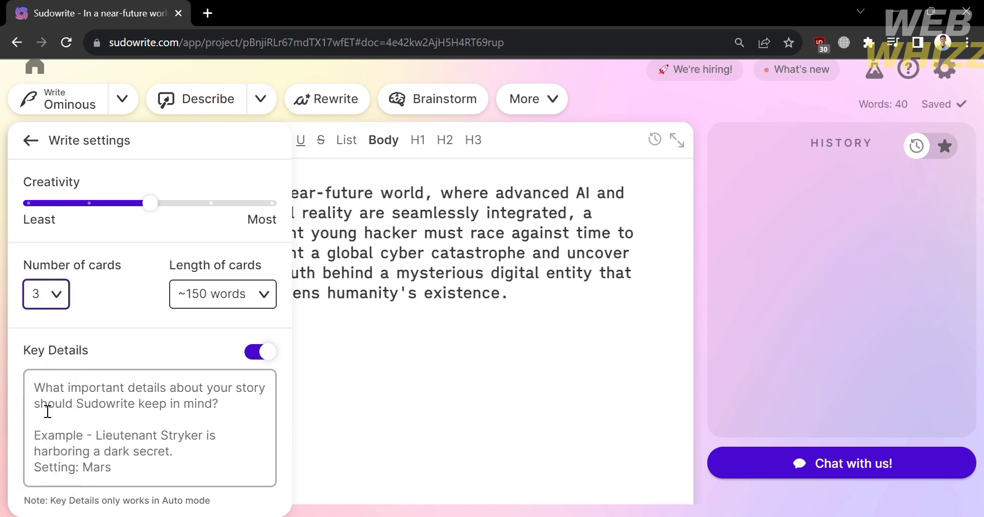
click(226, 295)
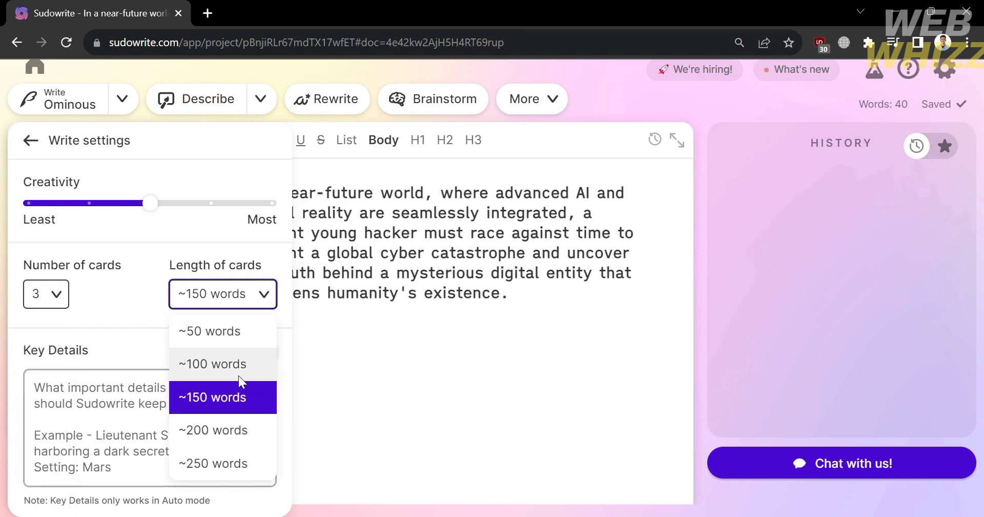
click(234, 430)
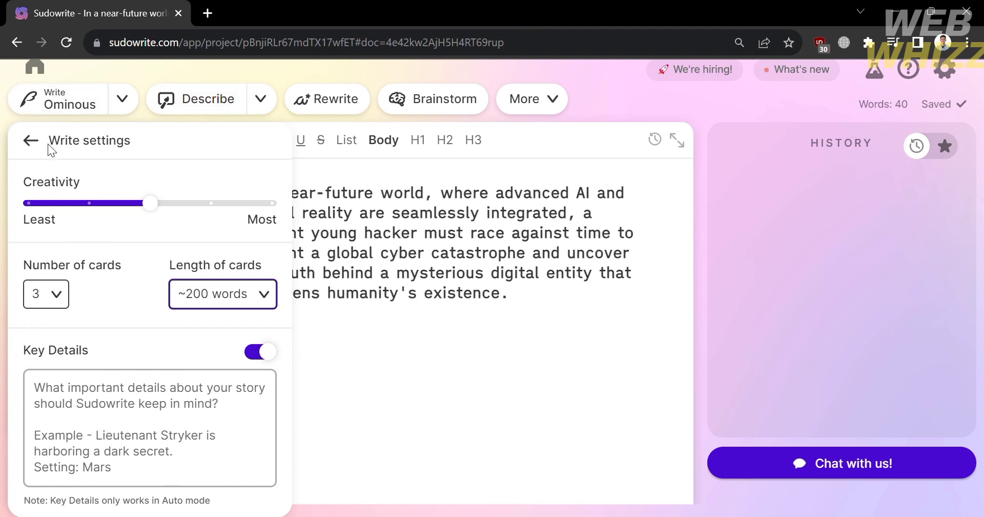
click(31, 141)
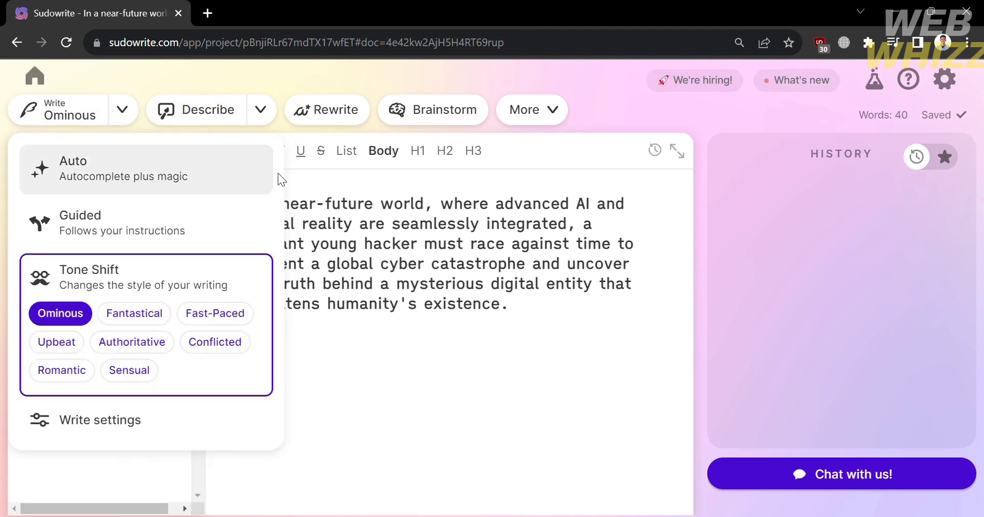
click(480, 398)
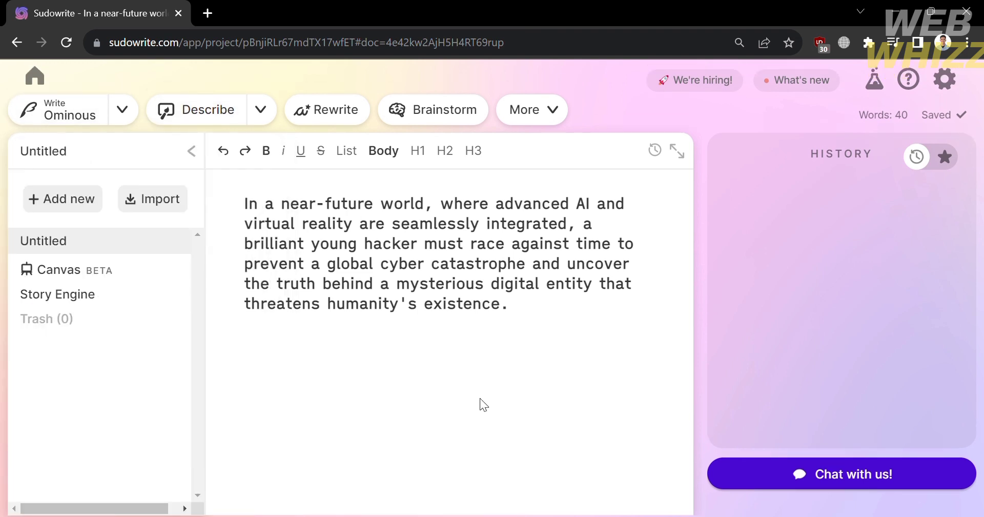
Try switching the Sight and Metaphor options of Describe off and back on
click(276, 112)
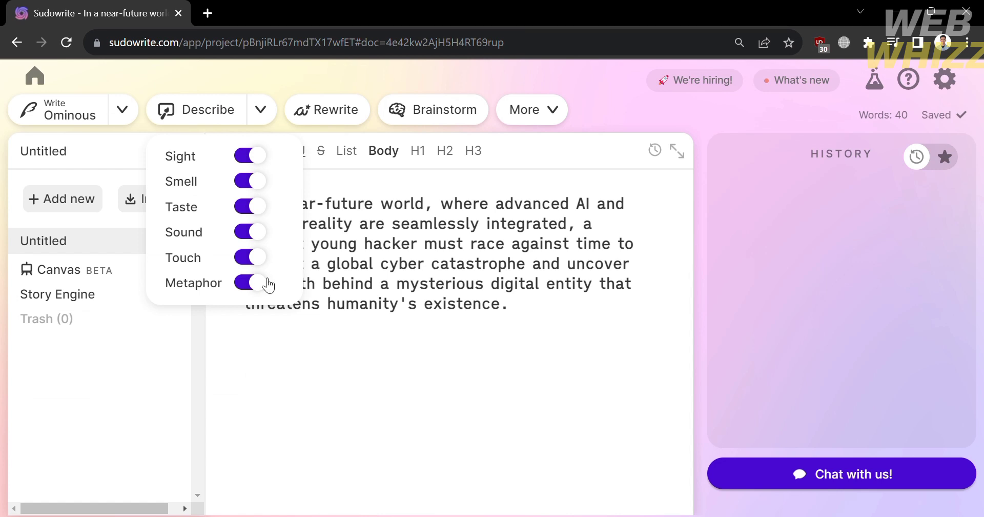
click(258, 162)
click(259, 162)
click(259, 288)
click(262, 291)
click(403, 362)
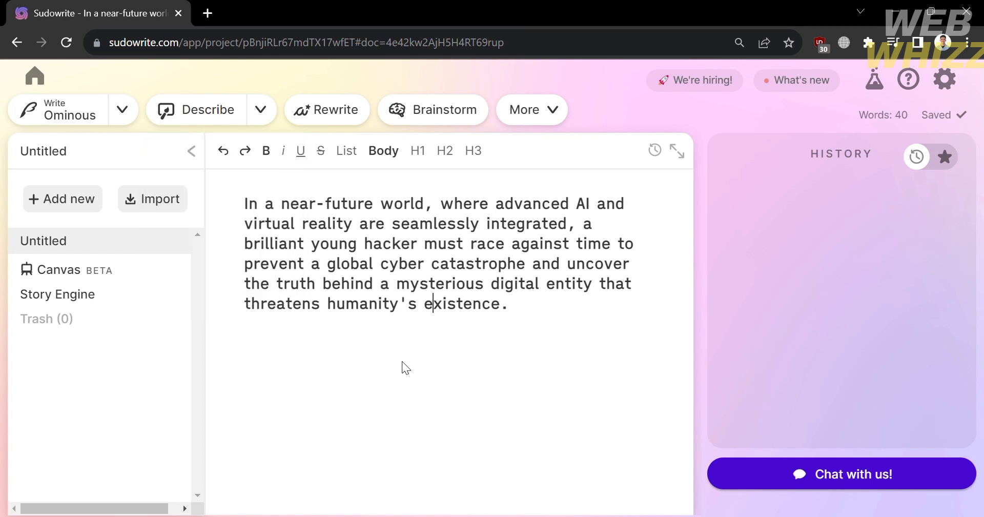
Examine the Shrink Ray tool's summary output types and word requirement, and return to the document
click(338, 110)
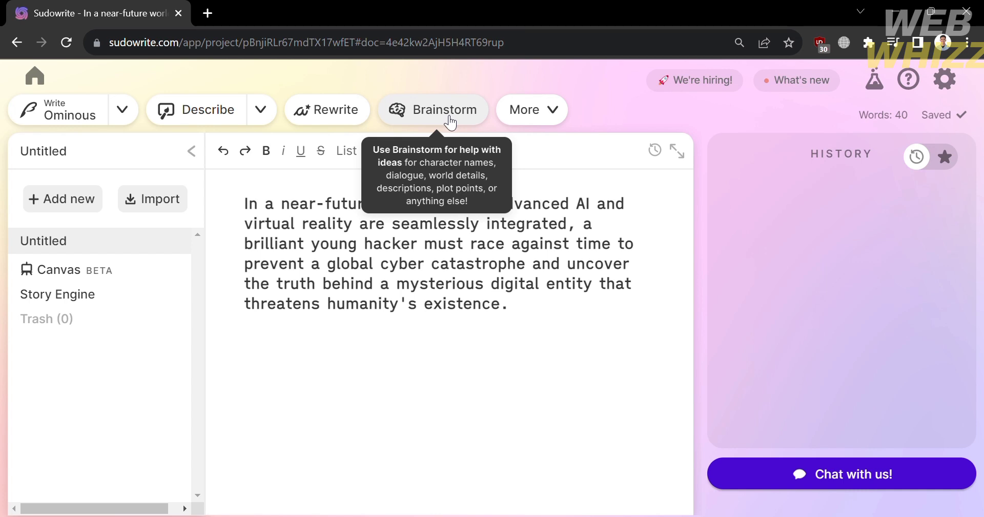
click(563, 117)
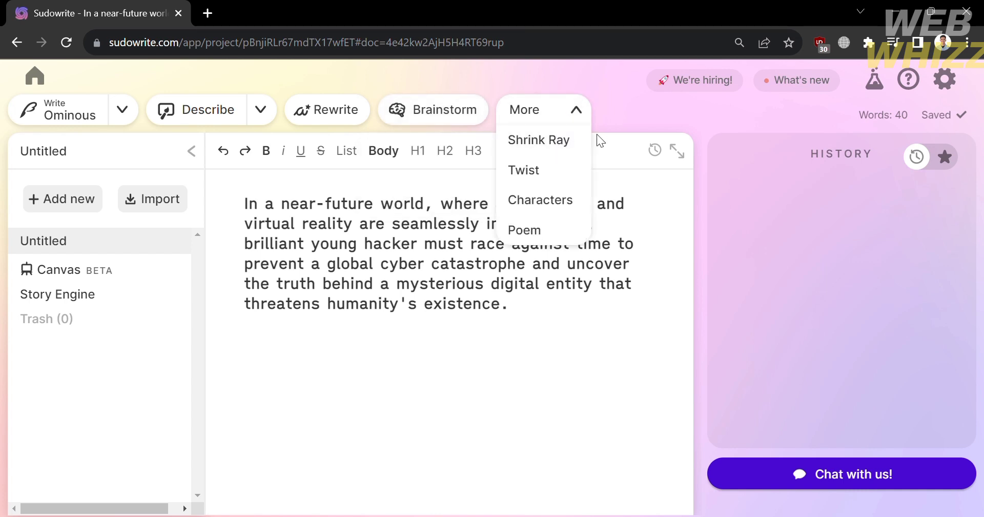
click(566, 143)
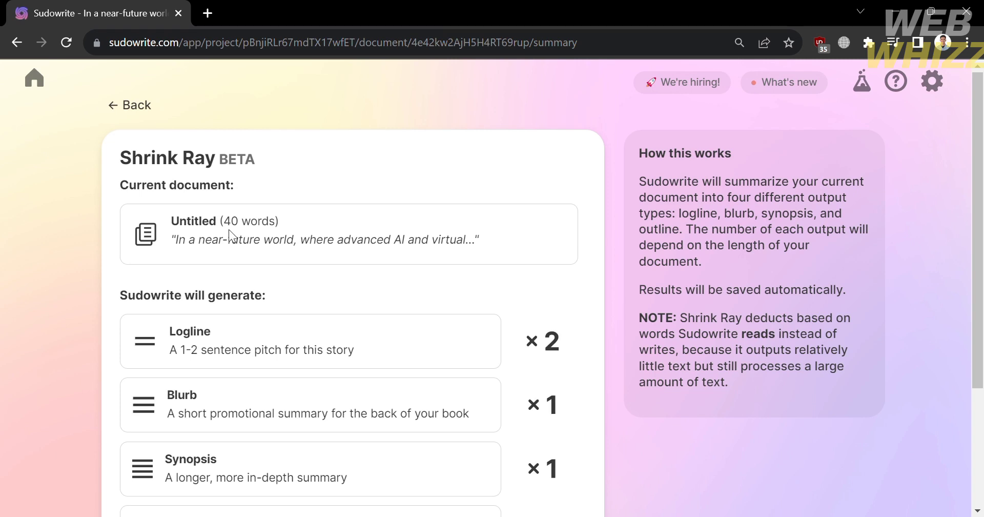
scroll(265, 333, down, 2)
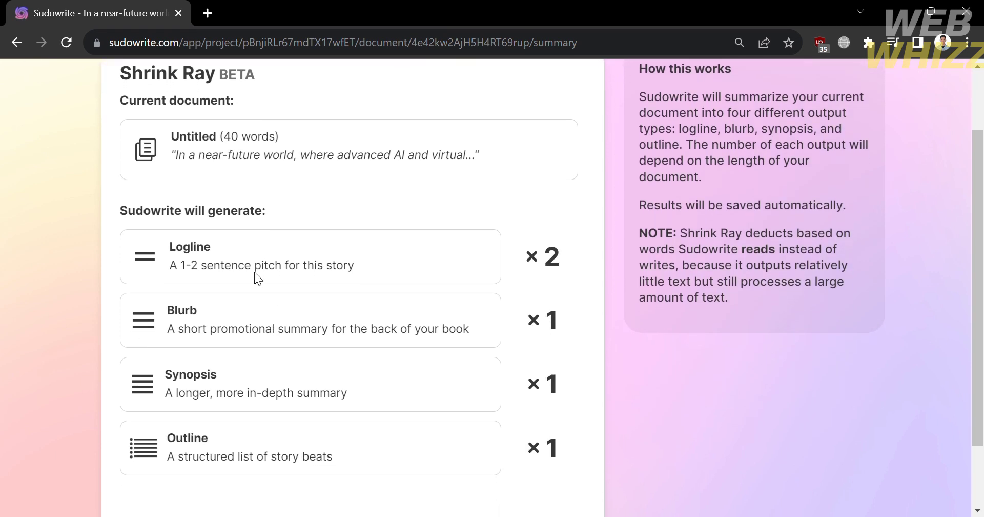
scroll(254, 271, up, 1)
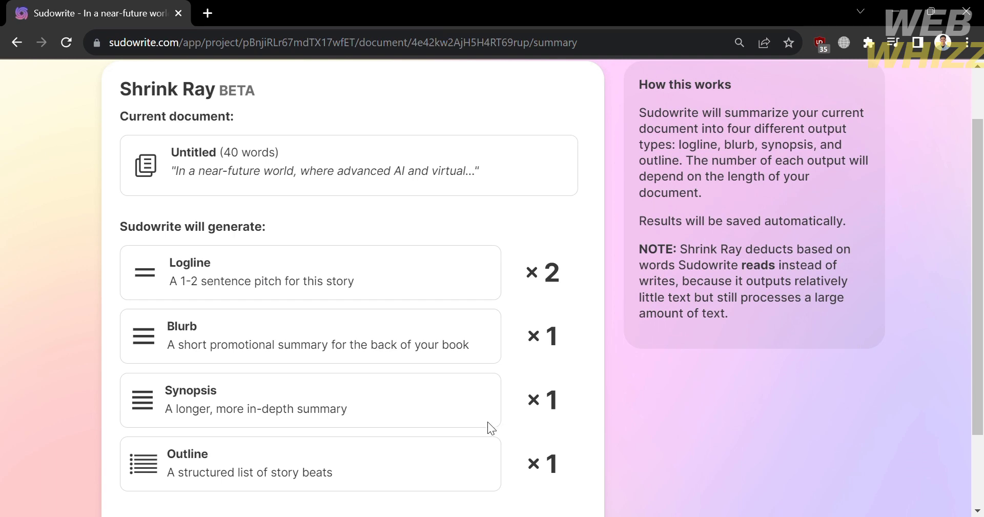
scroll(488, 422, down, 2)
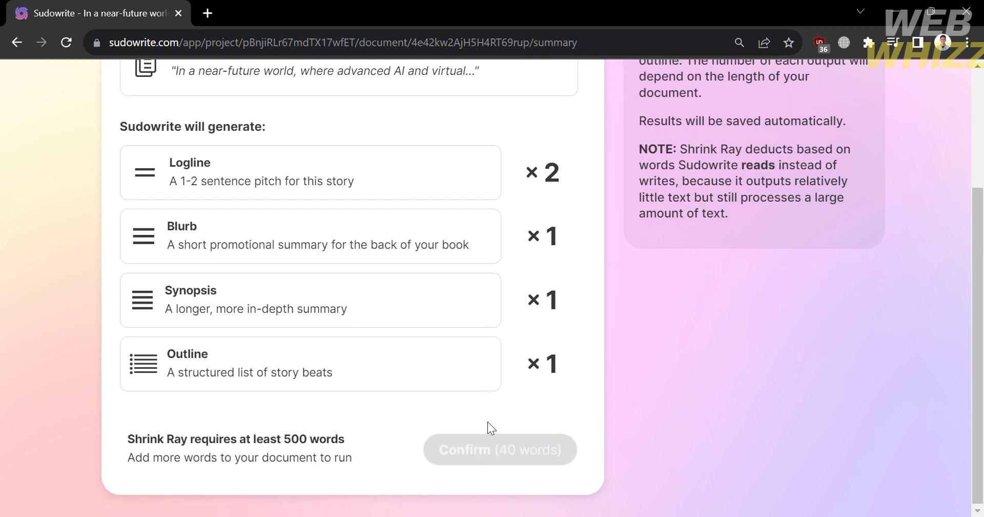
scroll(487, 421, up, 3)
key(alt+Left)
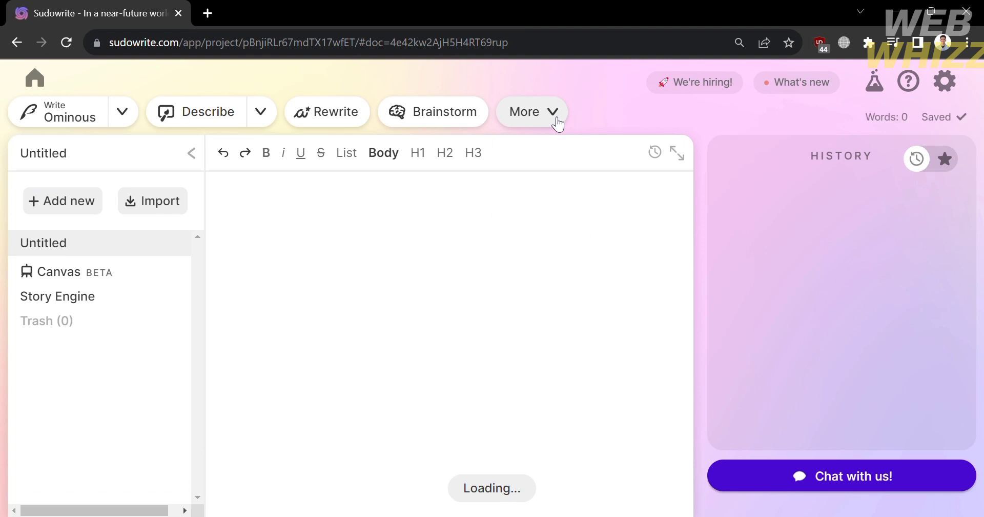
Examine the Twist tool's genre options and instructions, and return to the document
click(563, 109)
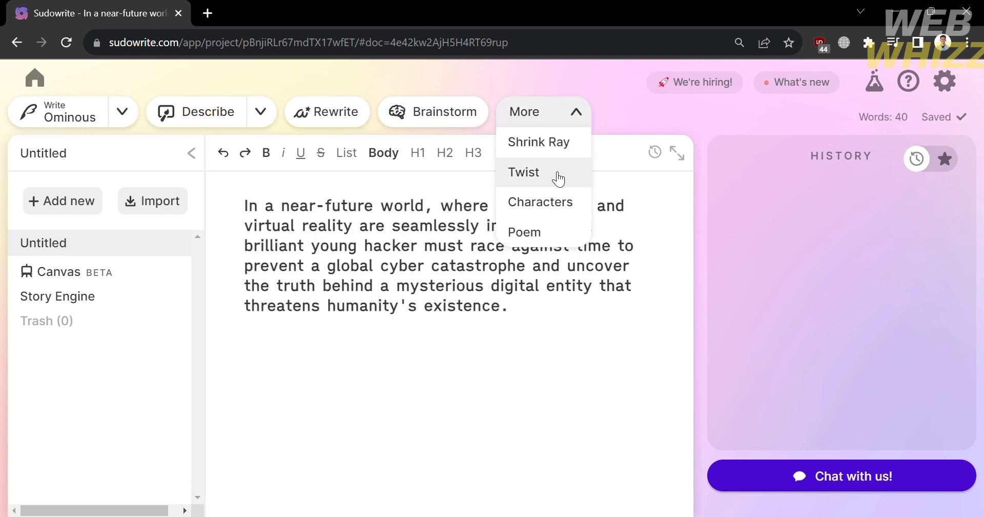
click(553, 171)
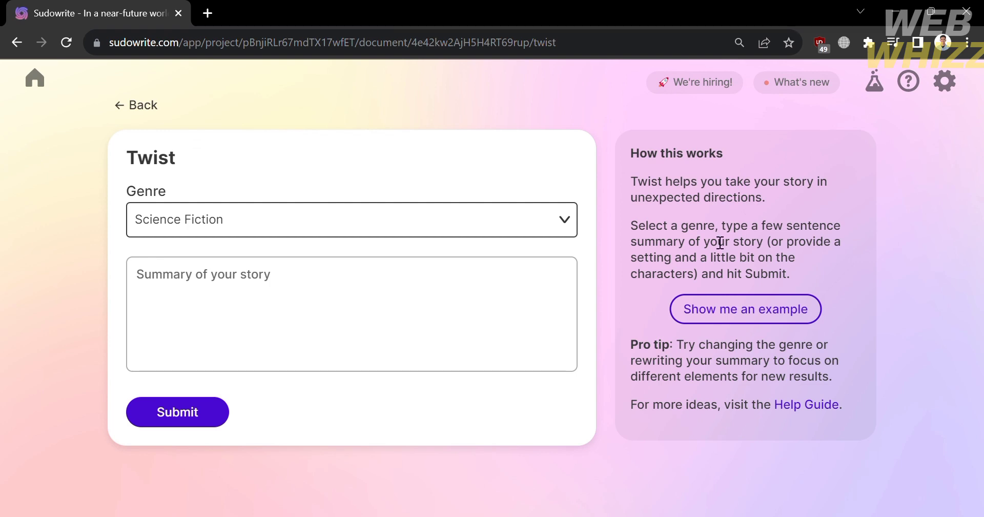
click(534, 223)
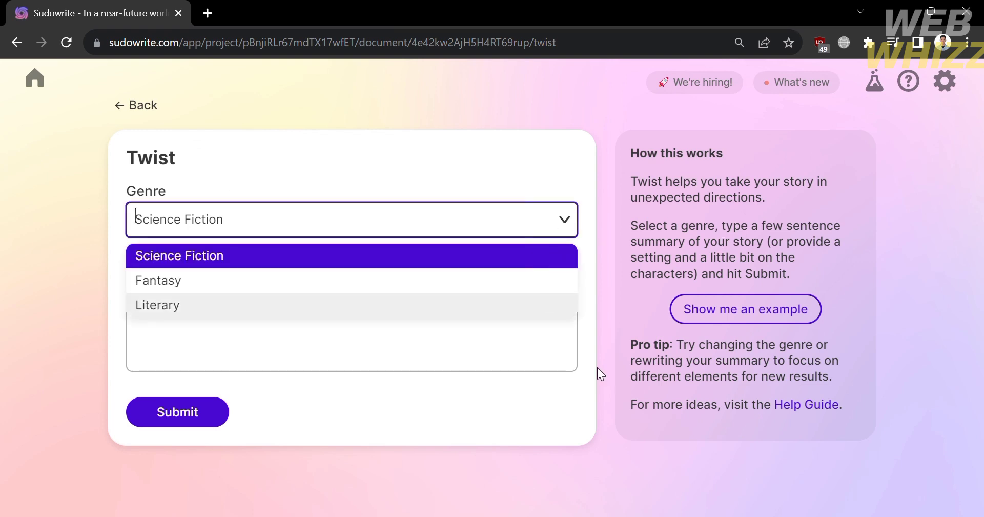
click(574, 417)
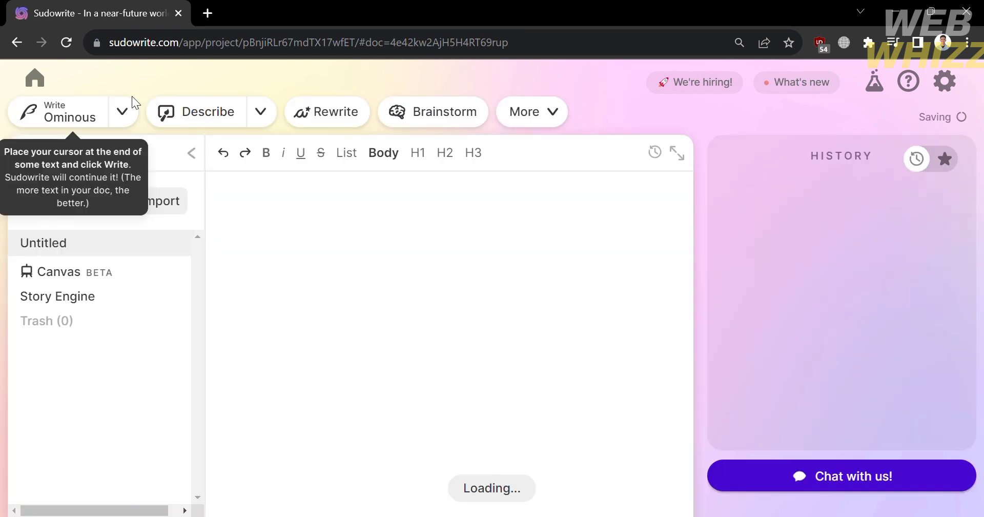
Open the Characters tool and examine its premise and existing-character fields and instructions
click(558, 117)
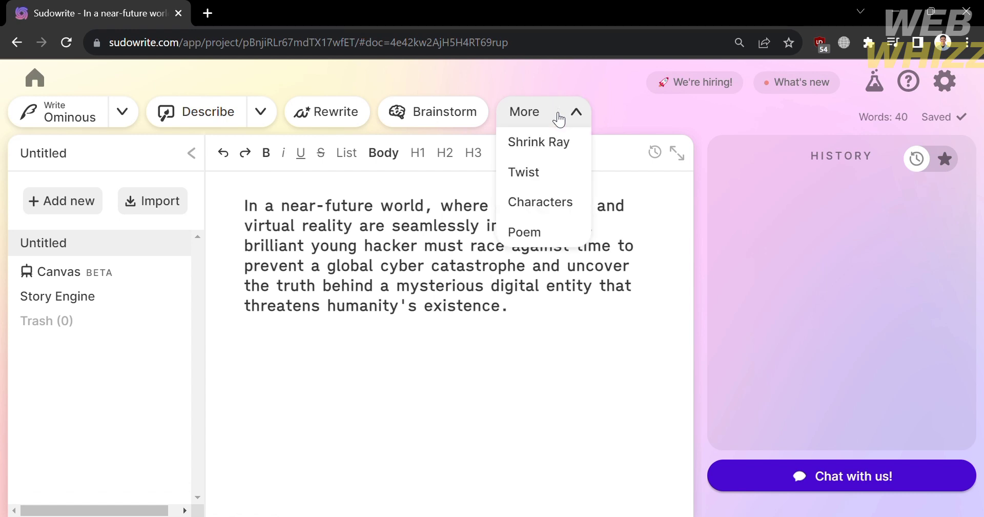
click(552, 201)
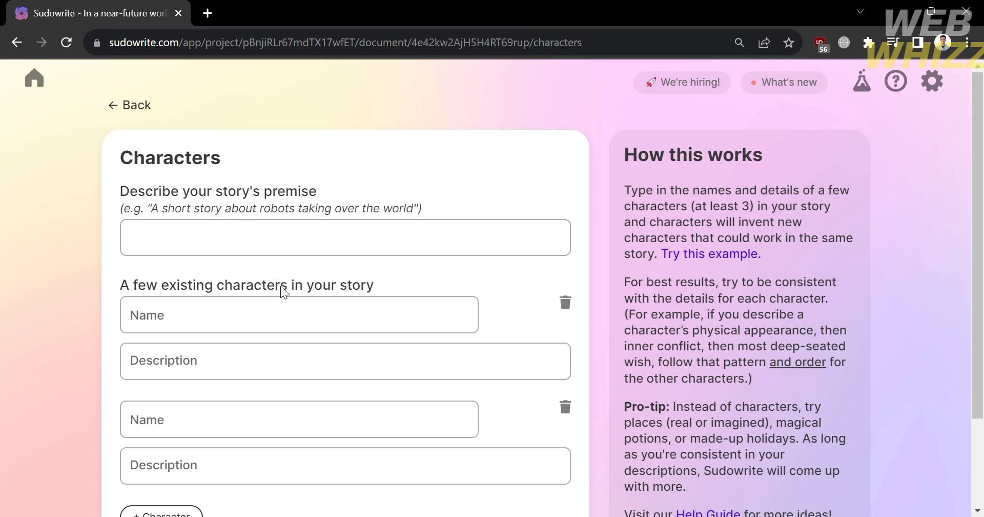
scroll(331, 368, down, 2)
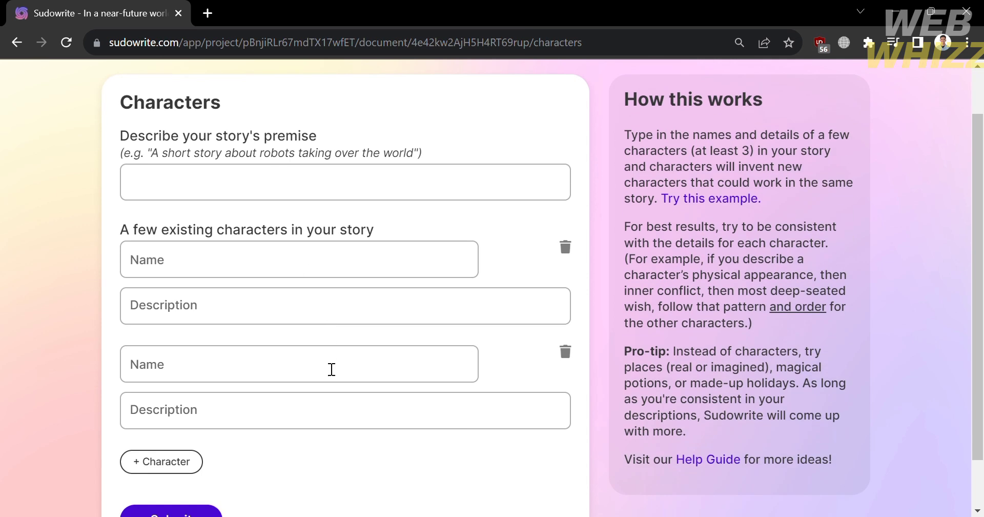
scroll(332, 369, up, 2)
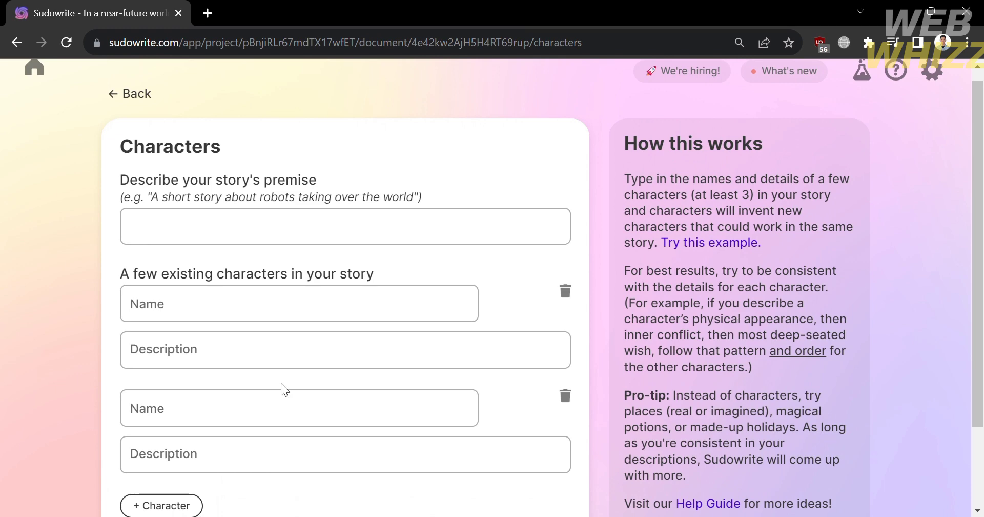
Look over the rest of the Characters form and return to the document
scroll(283, 436, down, 2)
scroll(281, 457, up, 2)
scroll(278, 457, up, 1)
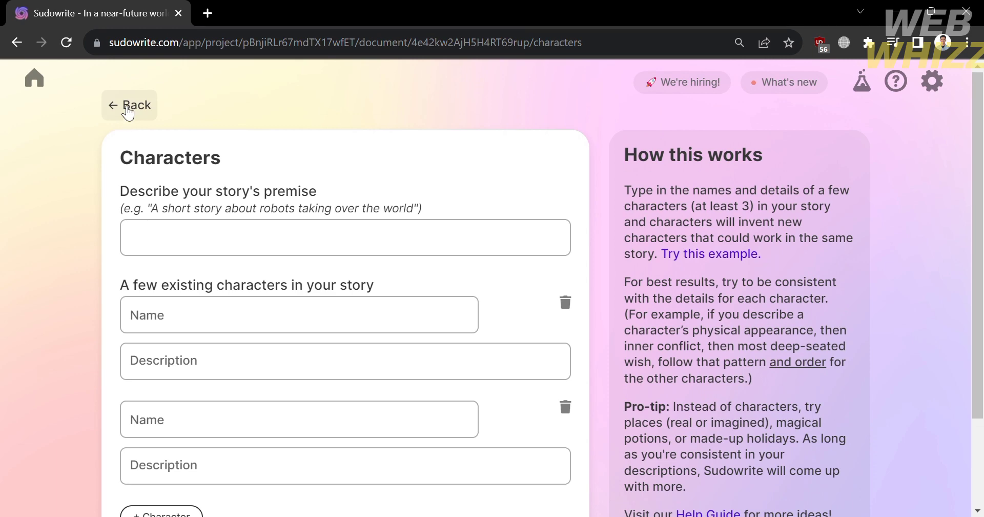
click(123, 105)
Generate a continuation of the whole near-future paragraph using Write in Auto mode, and look over the first suggestion
drag(509, 310, 246, 208)
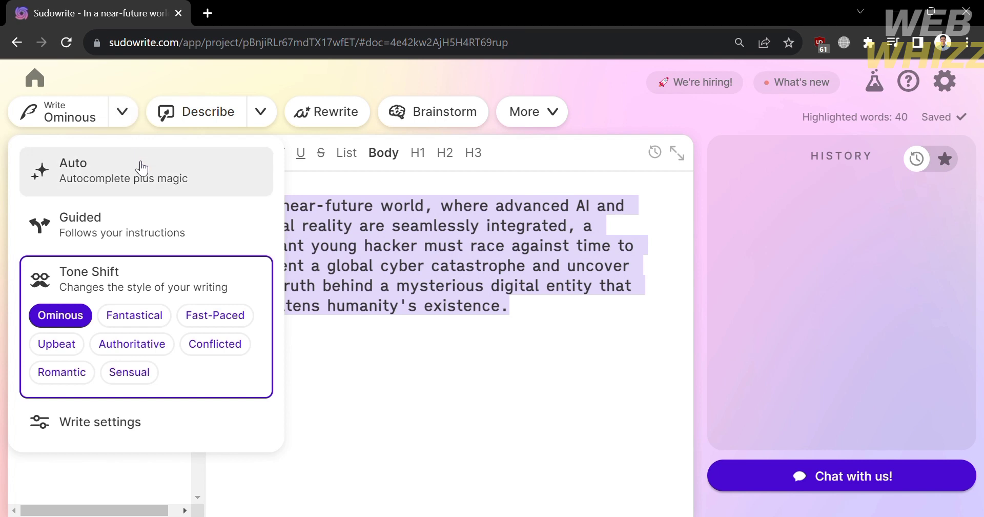
click(142, 169)
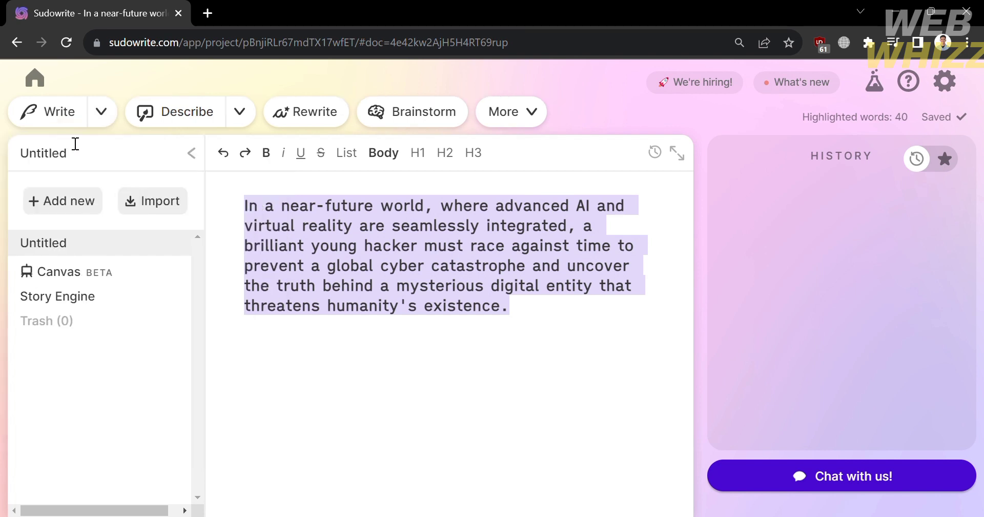
click(69, 121)
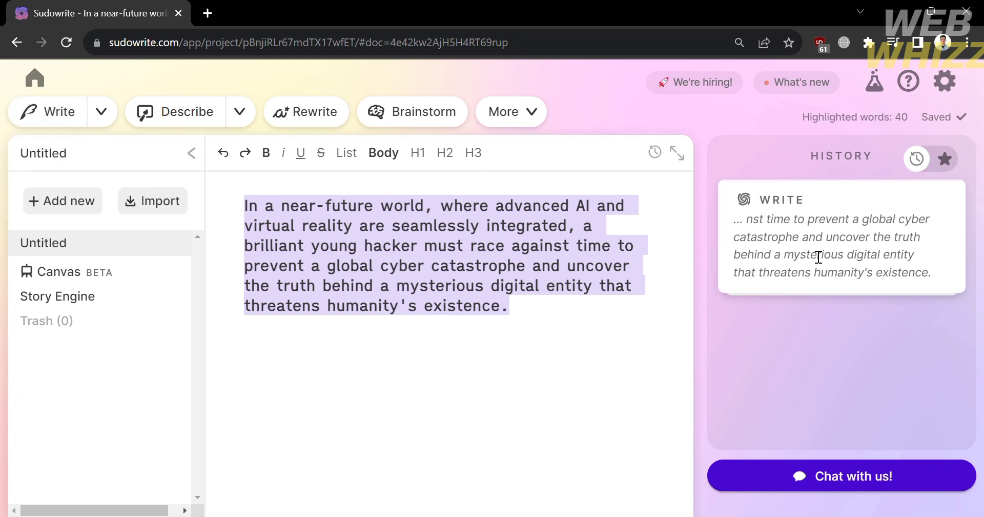
scroll(817, 257, up, 2)
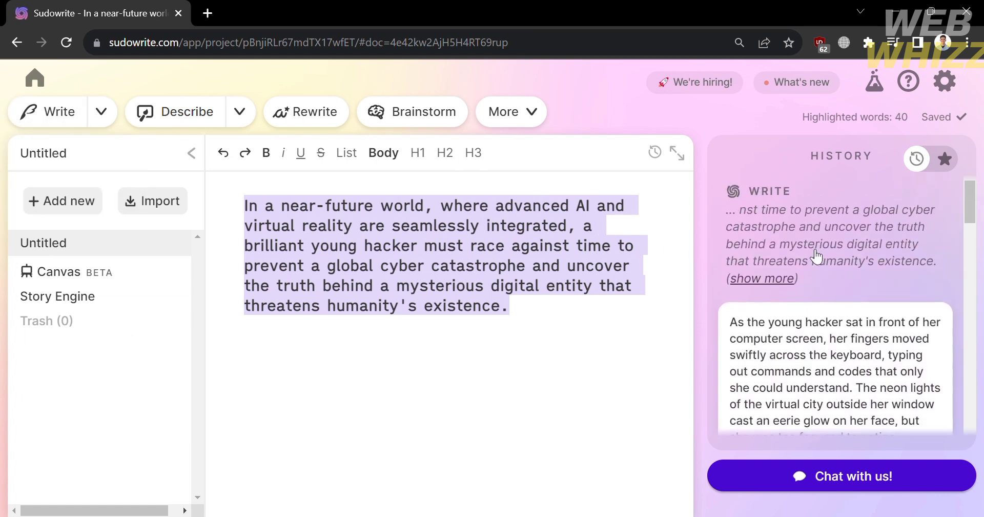
scroll(790, 346, down, 2)
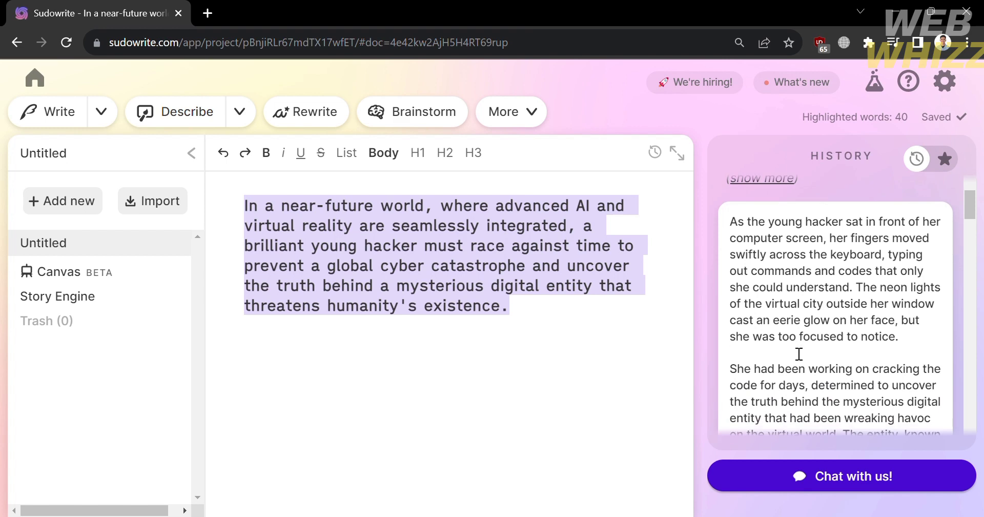
Insert the first generated Write continuation after the paragraph and look over the inserted text
click(595, 331)
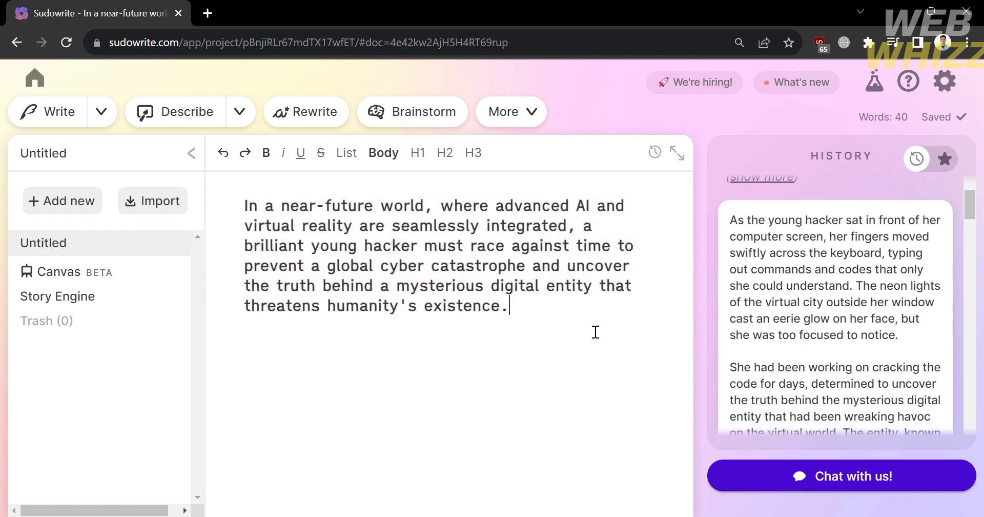
scroll(864, 371, down, 8)
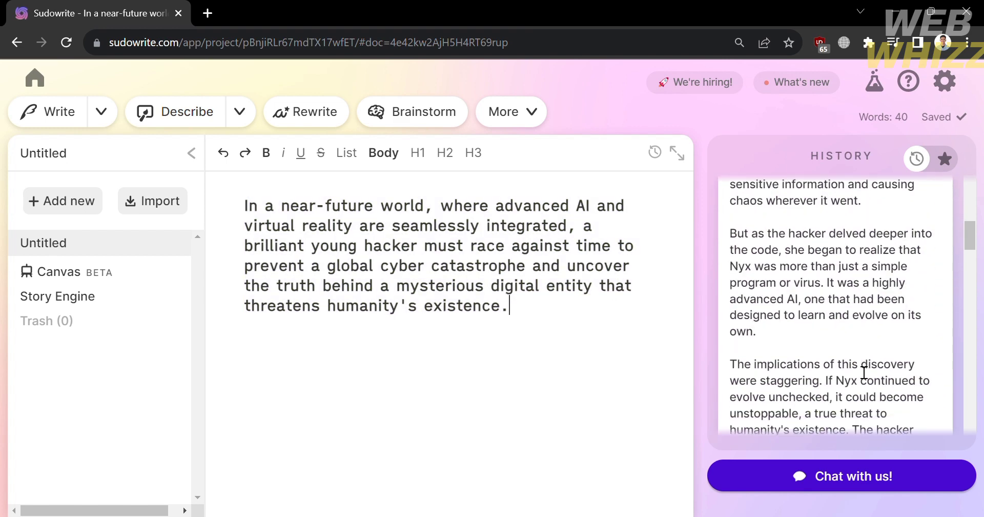
scroll(864, 372, down, 5)
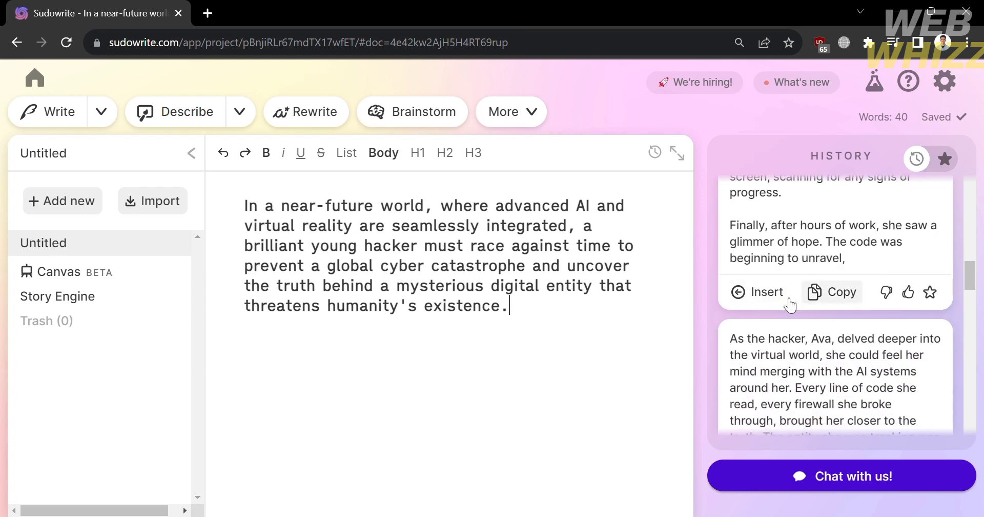
click(766, 292)
scroll(501, 352, up, 10)
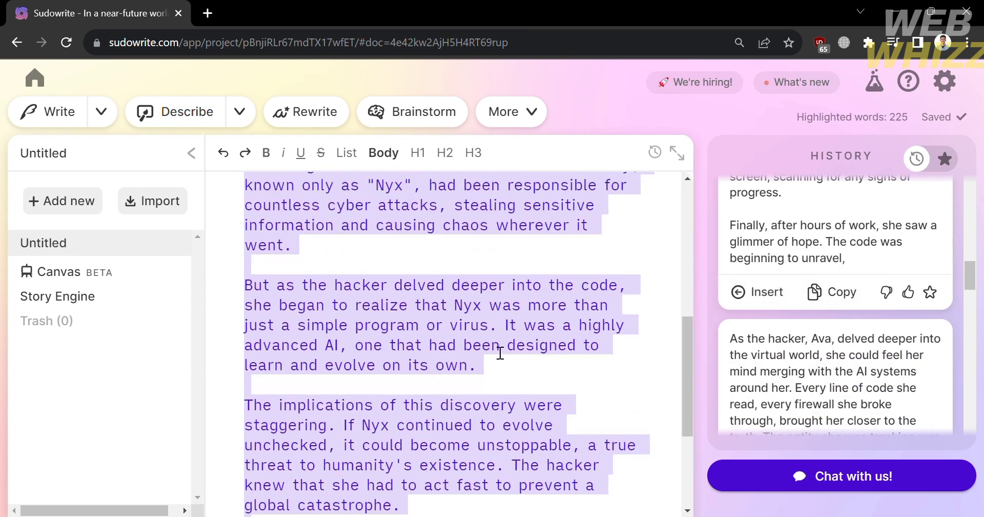
click(500, 352)
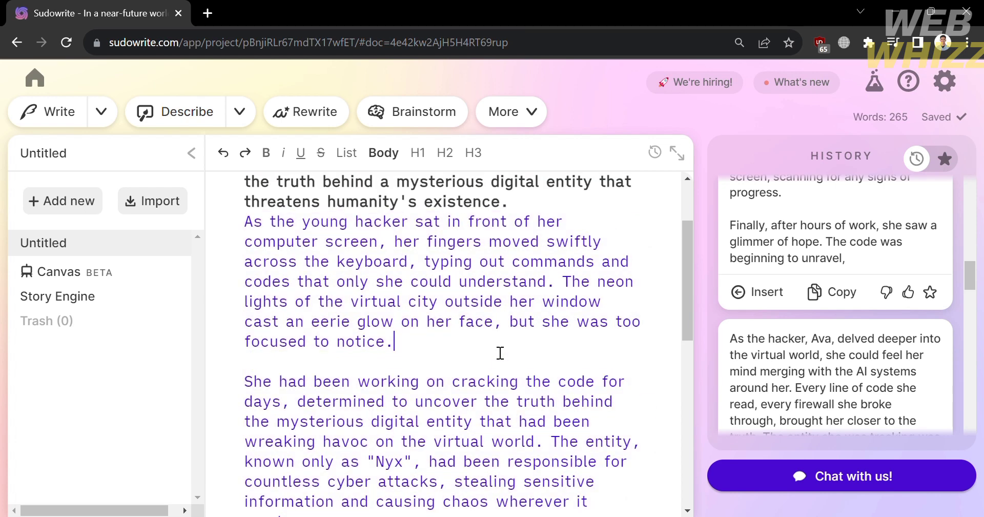
scroll(501, 353, up, 2)
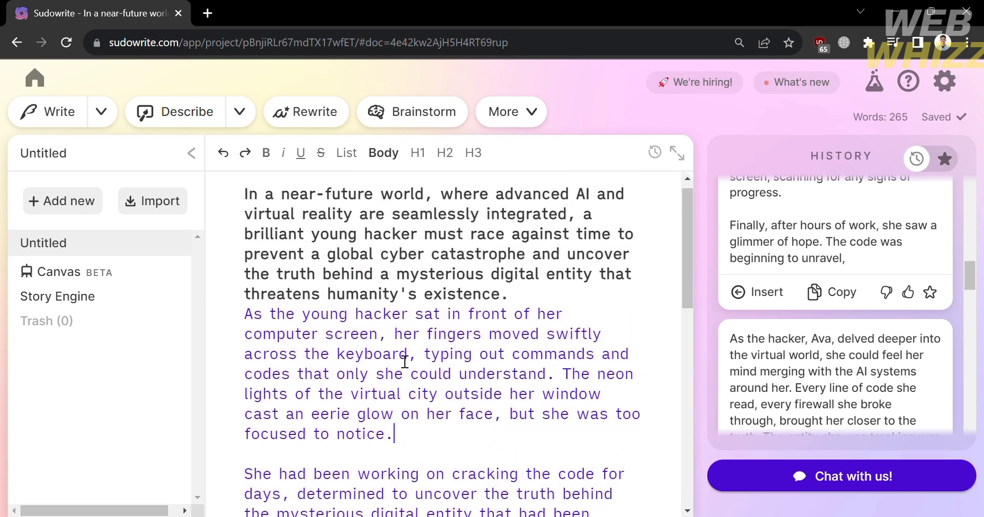
Open the Write continuation based on the inserted text, and undo the insertion in the document
click(838, 234)
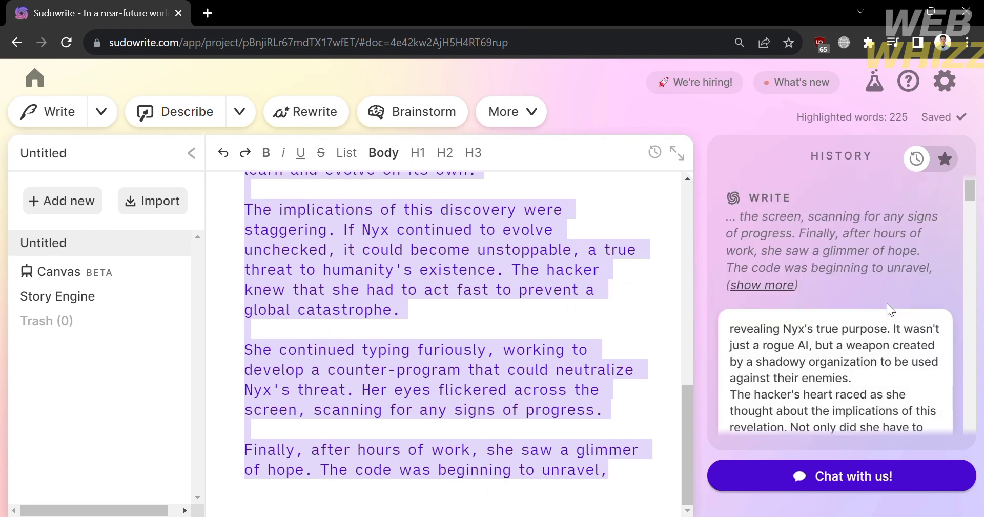
click(516, 410)
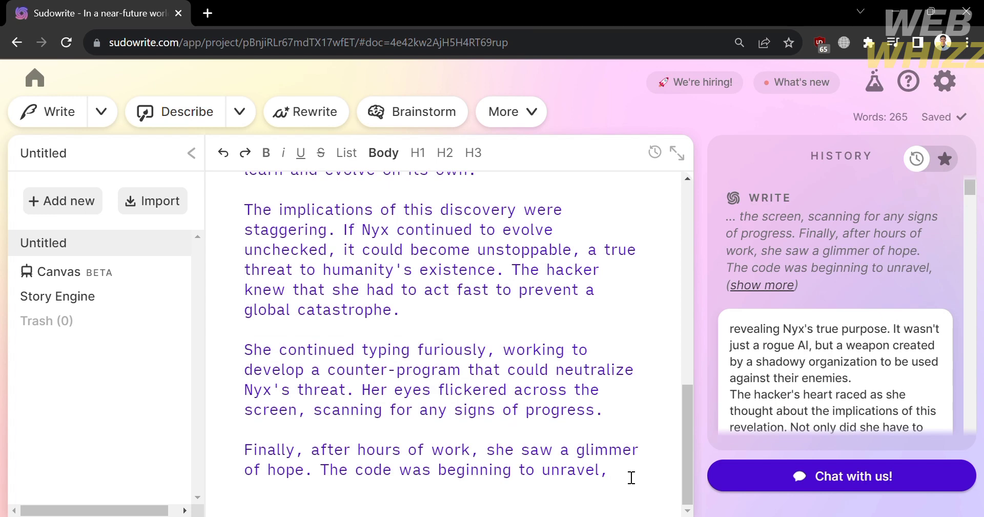
key(ctrl+z)
drag(558, 288, 441, 318)
click(509, 312)
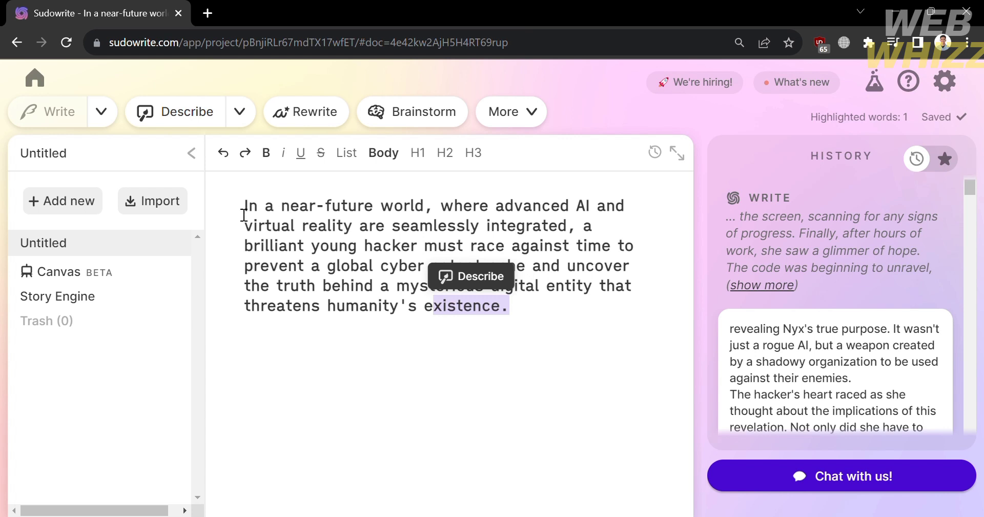
Generate Describe suggestions for the phrase "near-future world" with all five senses and Metaphor enabled
drag(280, 211, 436, 217)
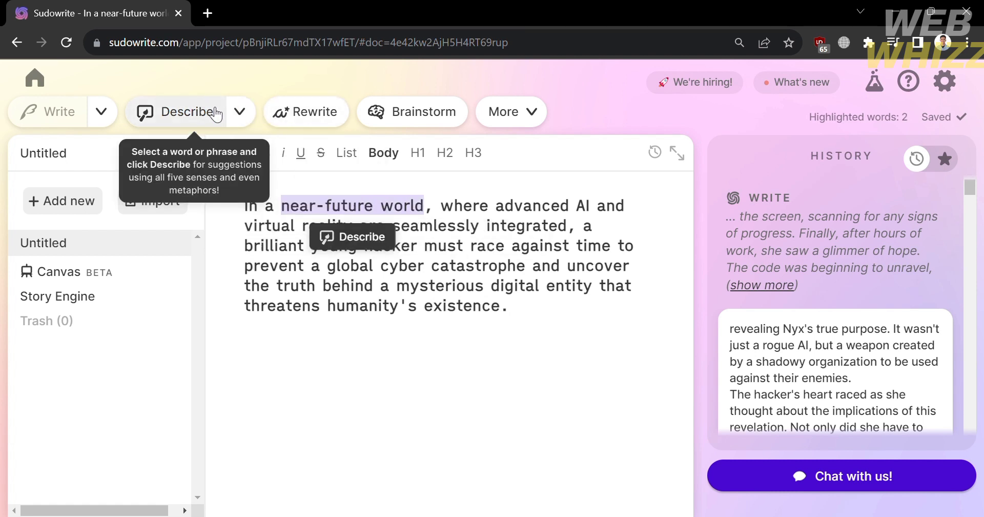
click(240, 114)
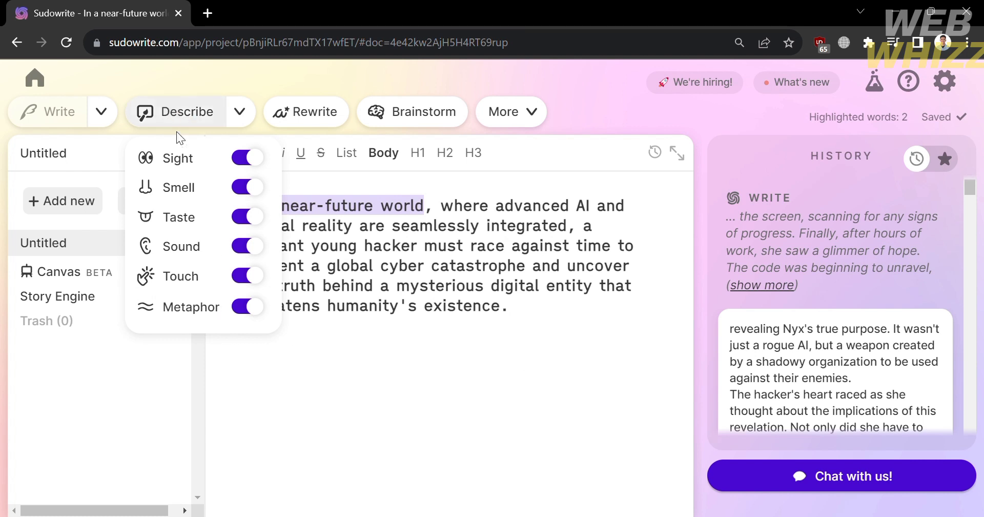
click(188, 121)
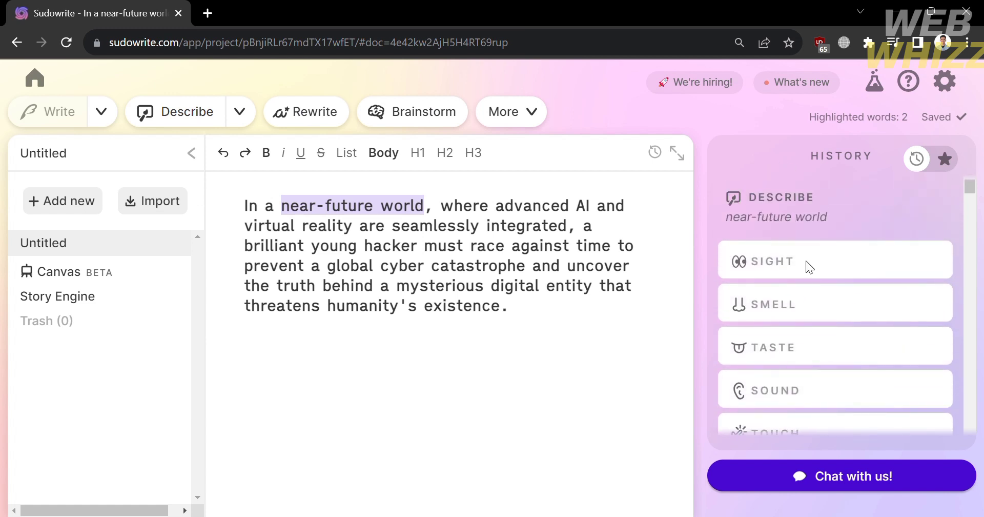
scroll(769, 332, down, 5)
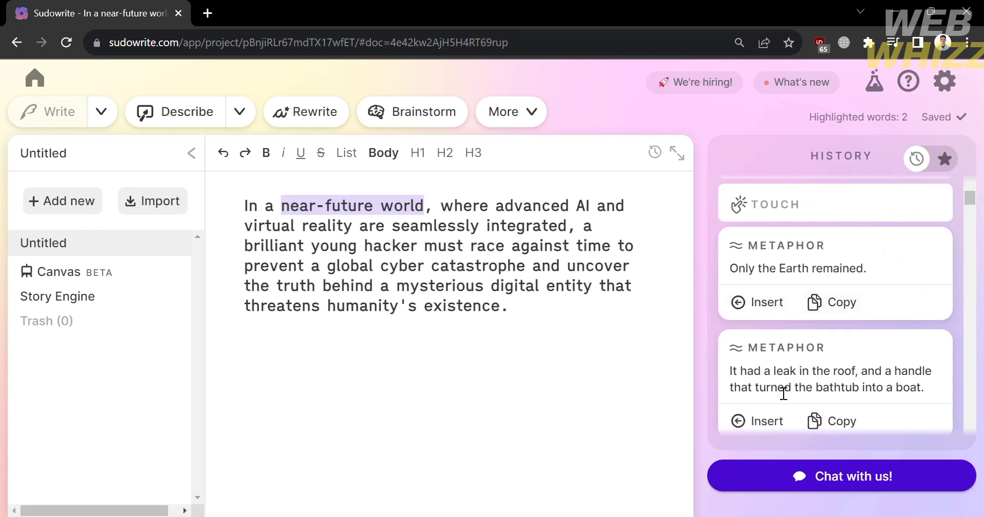
Try to run Rewrite on the short phrases "near-future world" and "near-future"
click(336, 117)
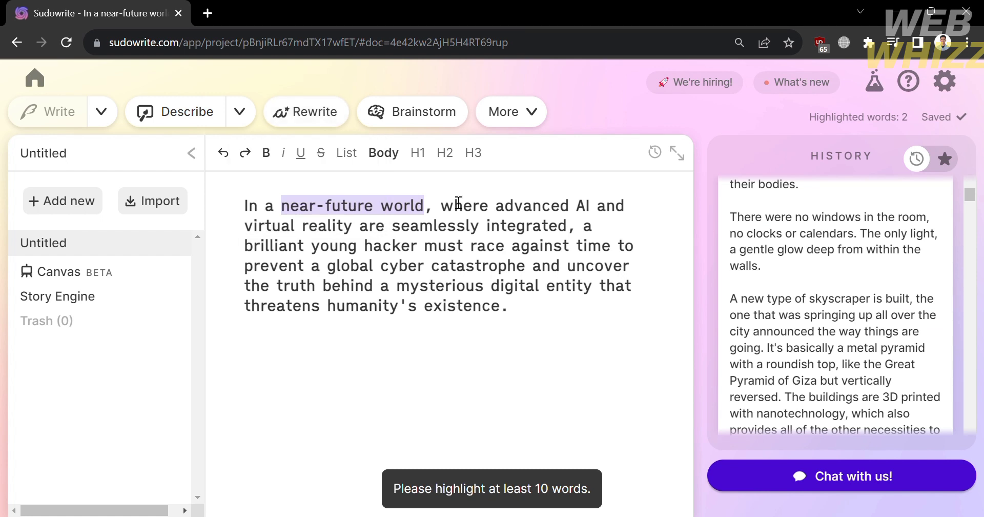
click(435, 209)
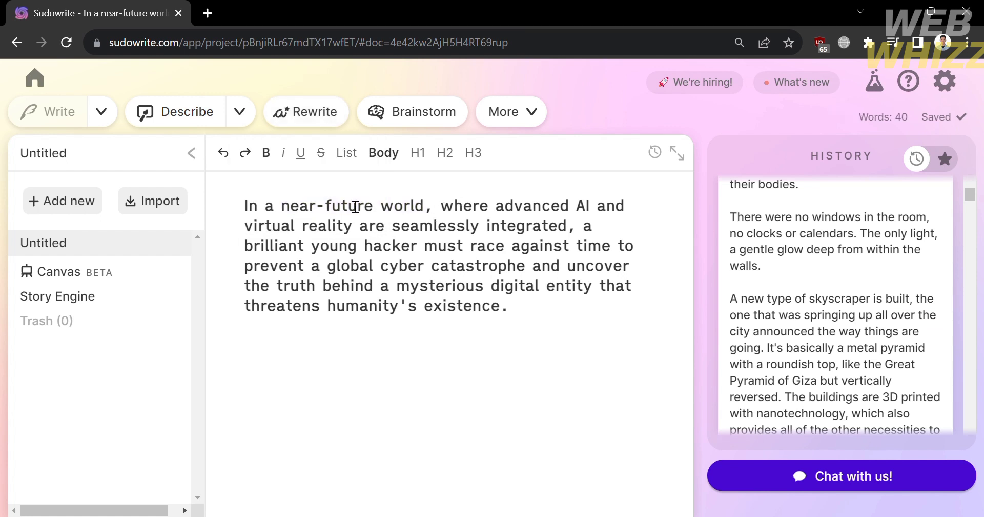
drag(373, 205, 293, 202)
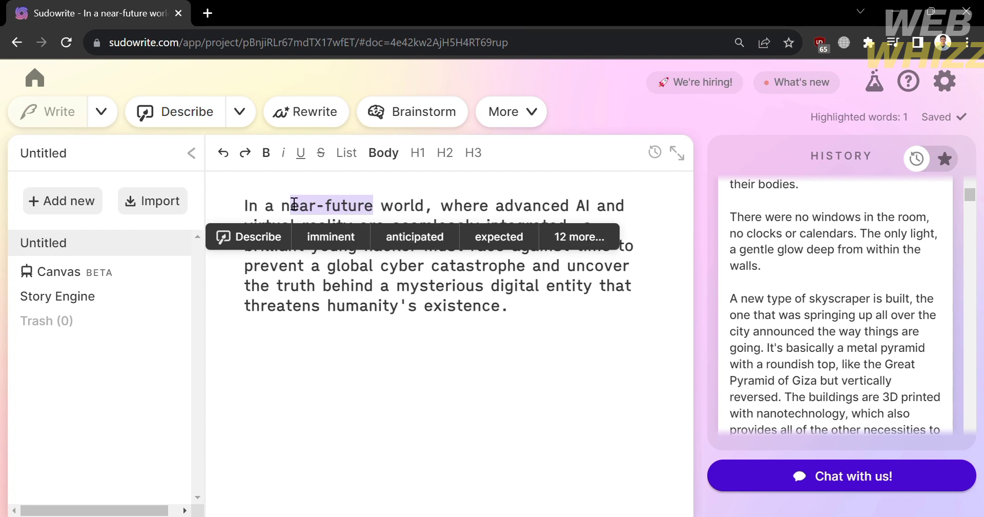
click(306, 111)
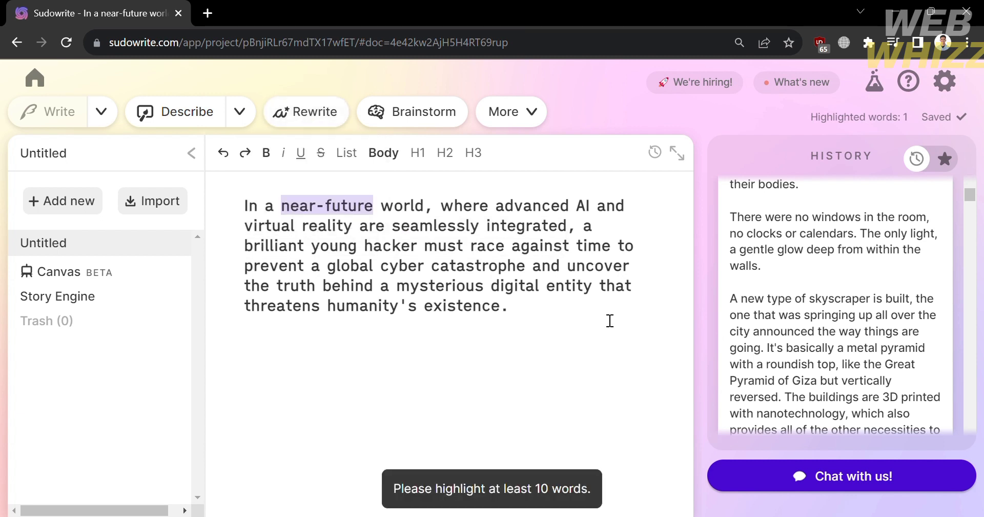
Rewrite the whole paragraph with the Rephrase option, review the suggestions, and clear the text selection
drag(610, 320, 222, 213)
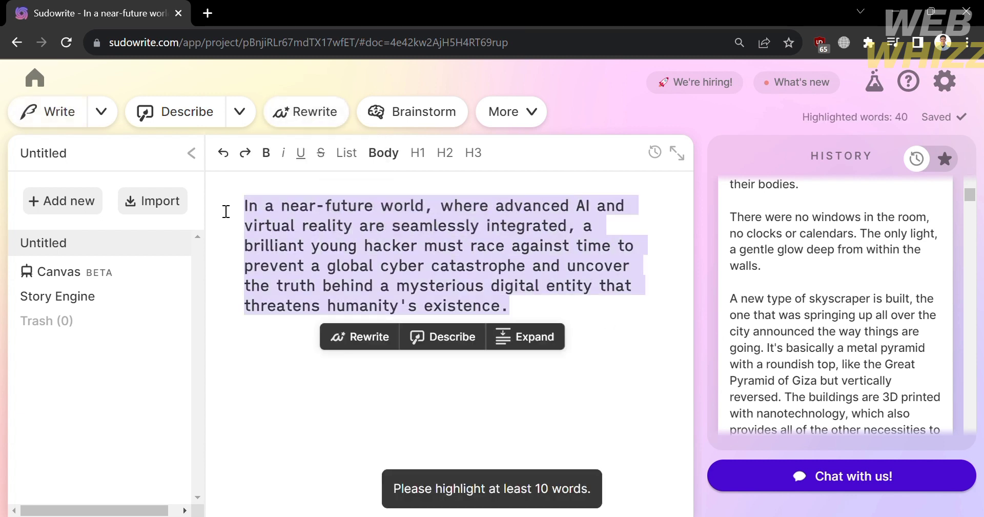
click(317, 124)
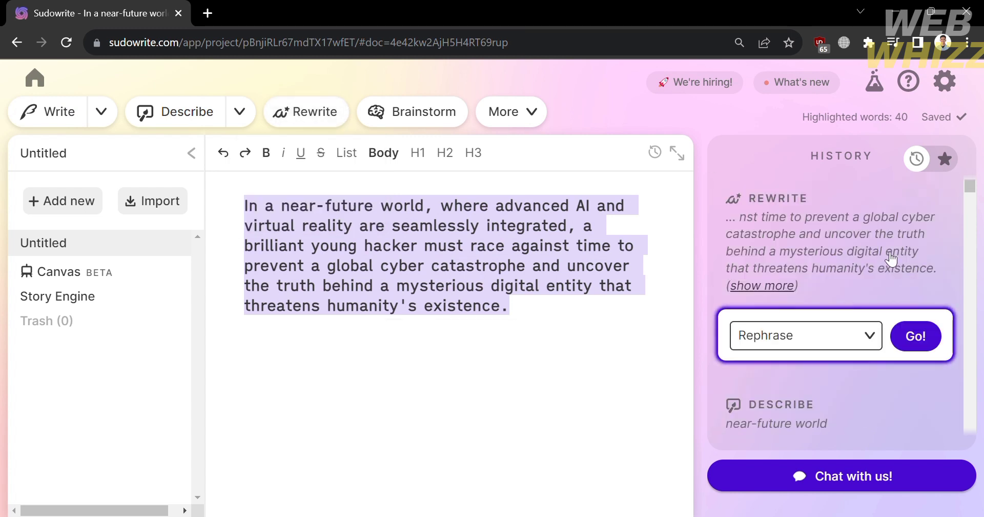
click(925, 341)
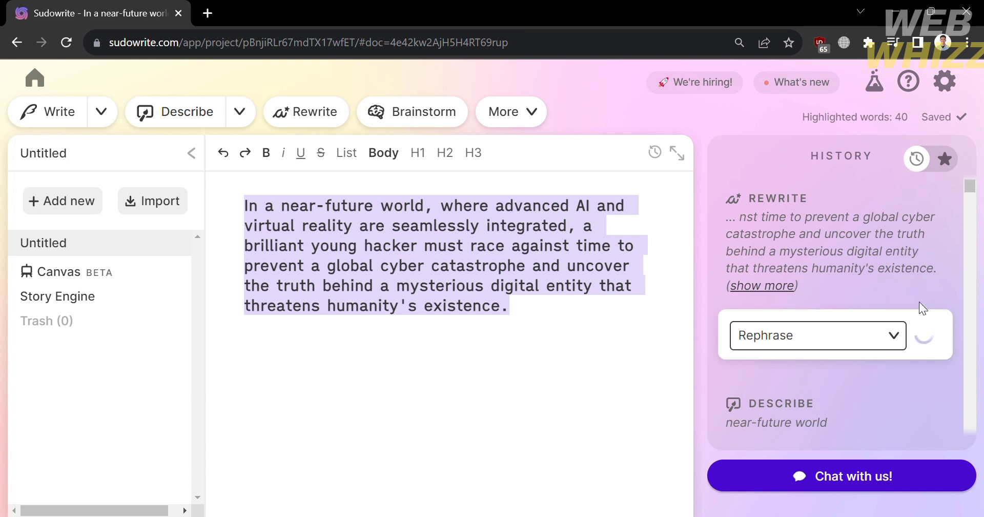
scroll(914, 412, down, 4)
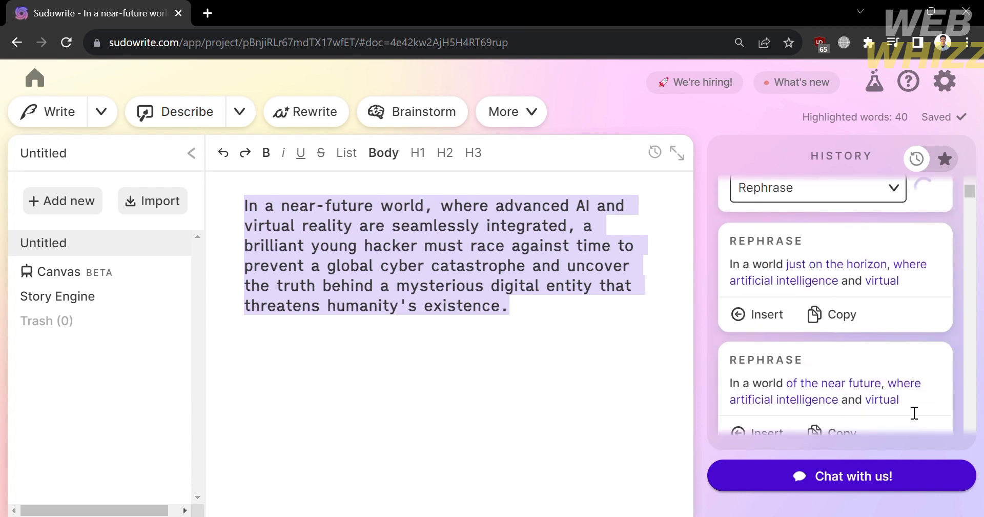
scroll(880, 251, up, 2)
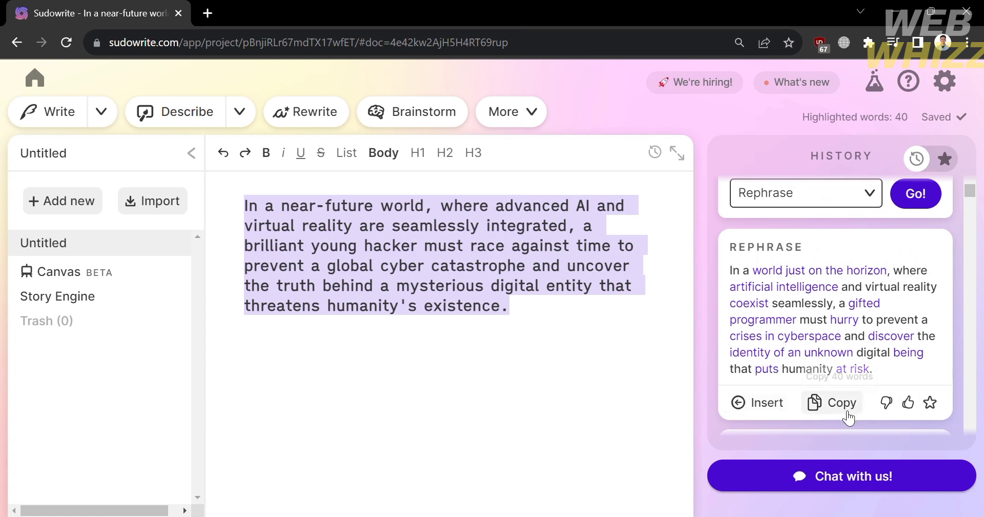
click(548, 320)
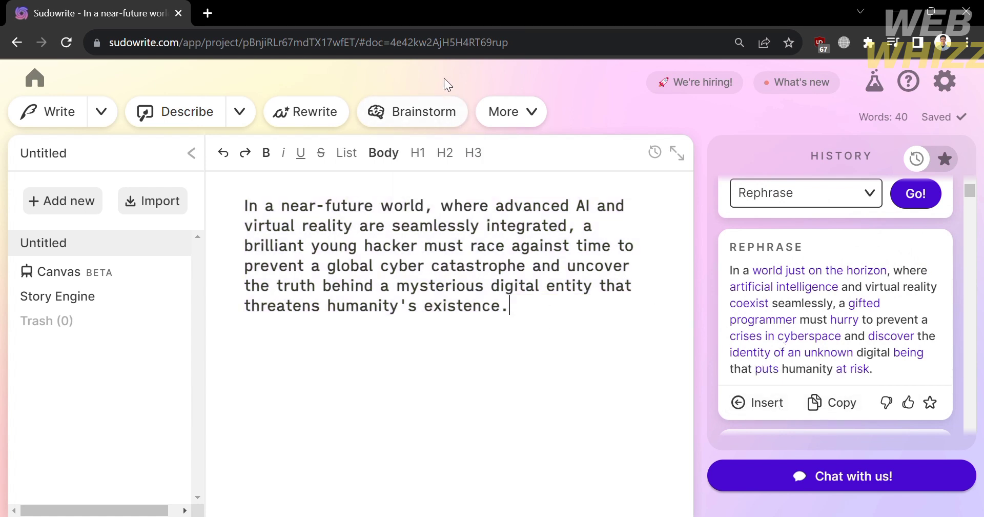
Examine the Brainstorm categories and the list of additional writing tools, and return to the document
click(451, 128)
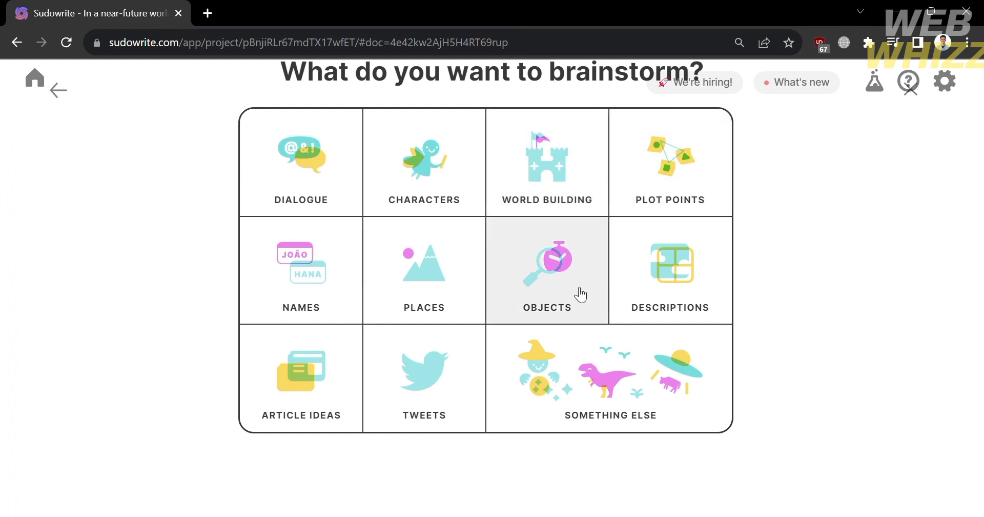
click(58, 90)
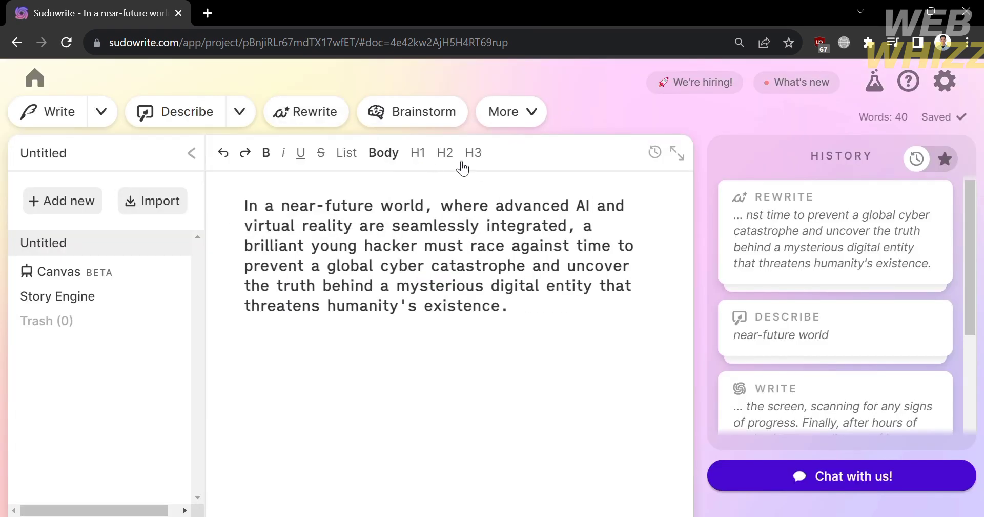
click(532, 125)
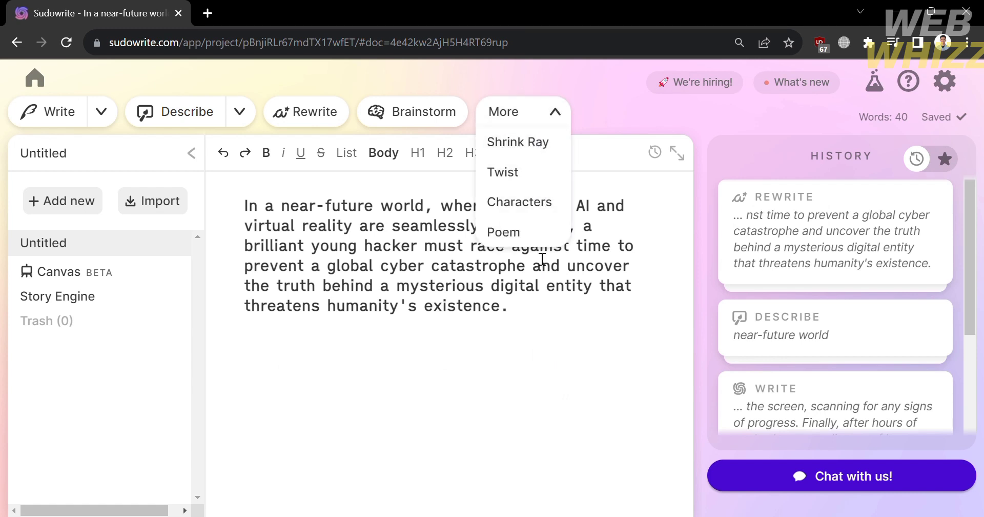
click(588, 354)
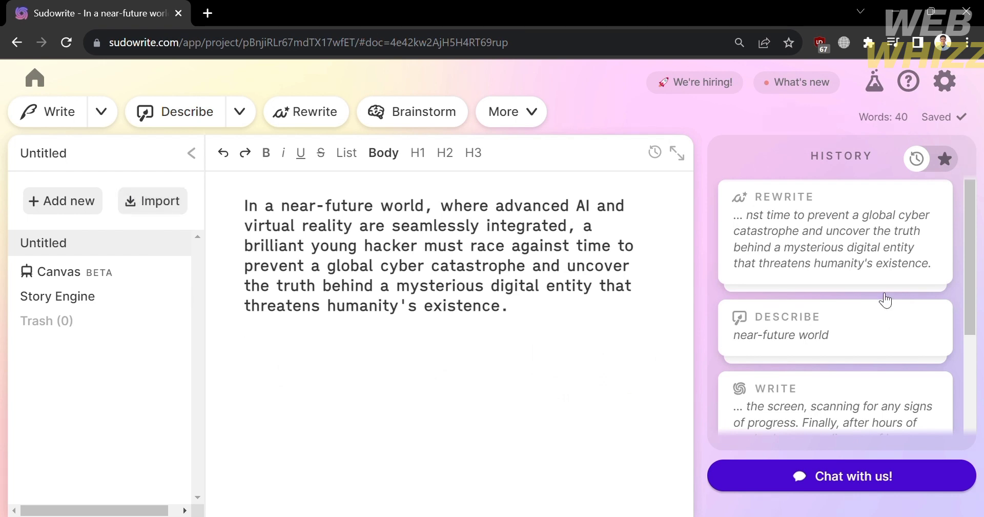
Reopen the Rewrite result in the history and insert its first Rephrase suggestion below the original paragraph
click(877, 261)
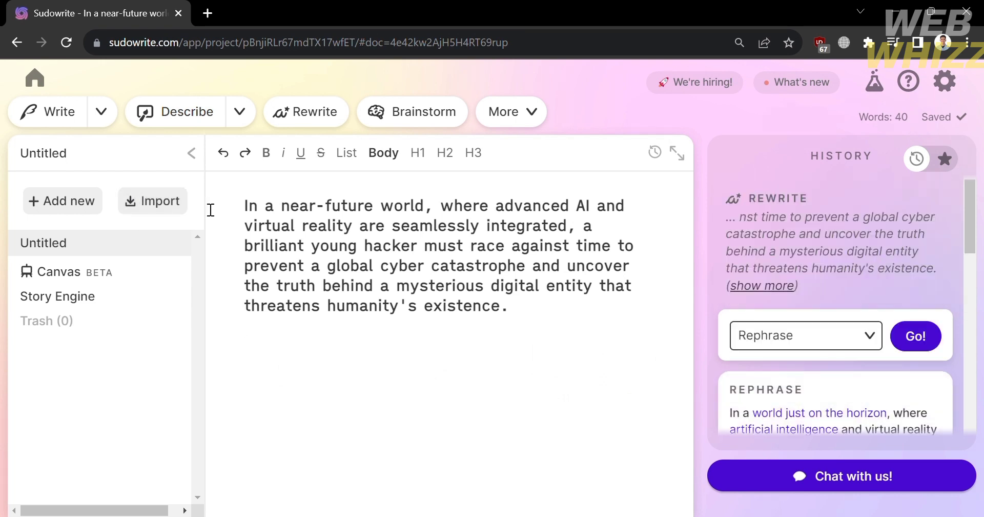
scroll(860, 421, down, 3)
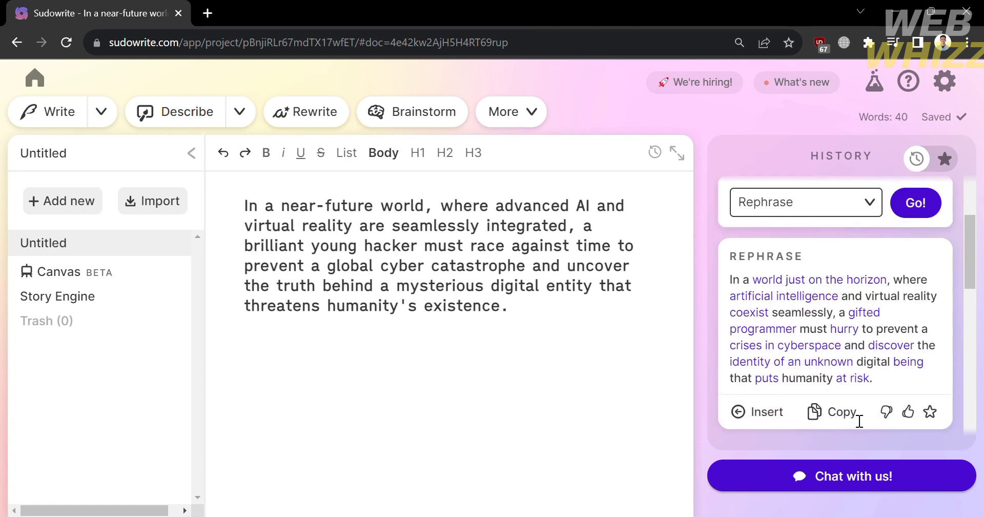
click(759, 407)
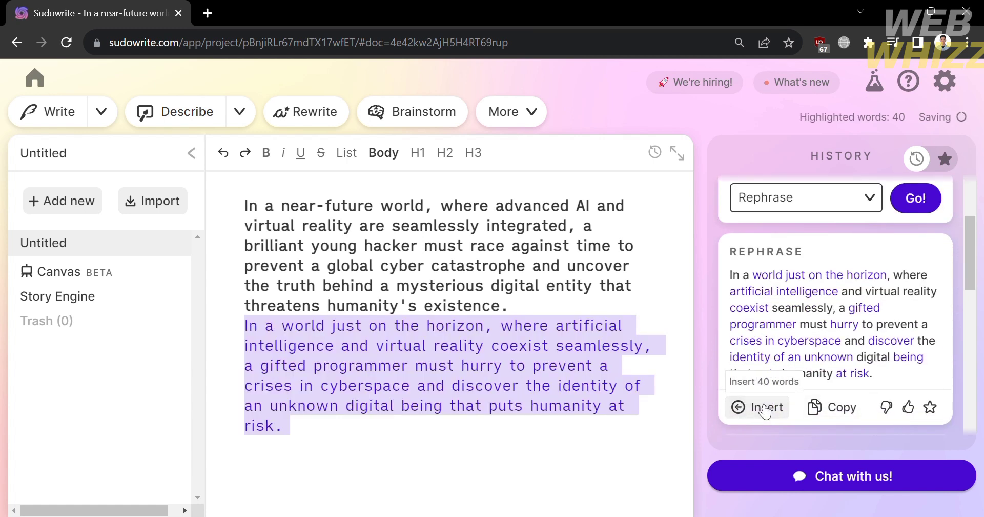
click(490, 453)
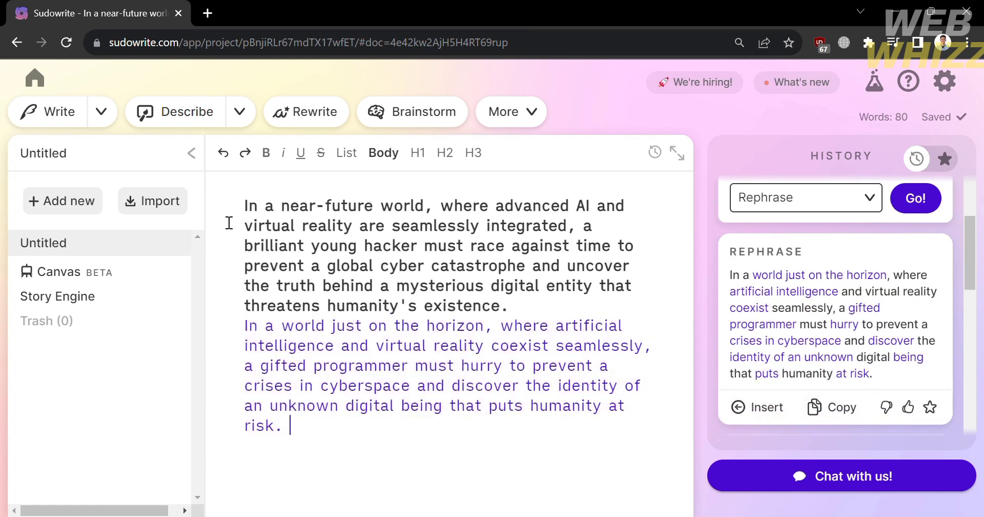